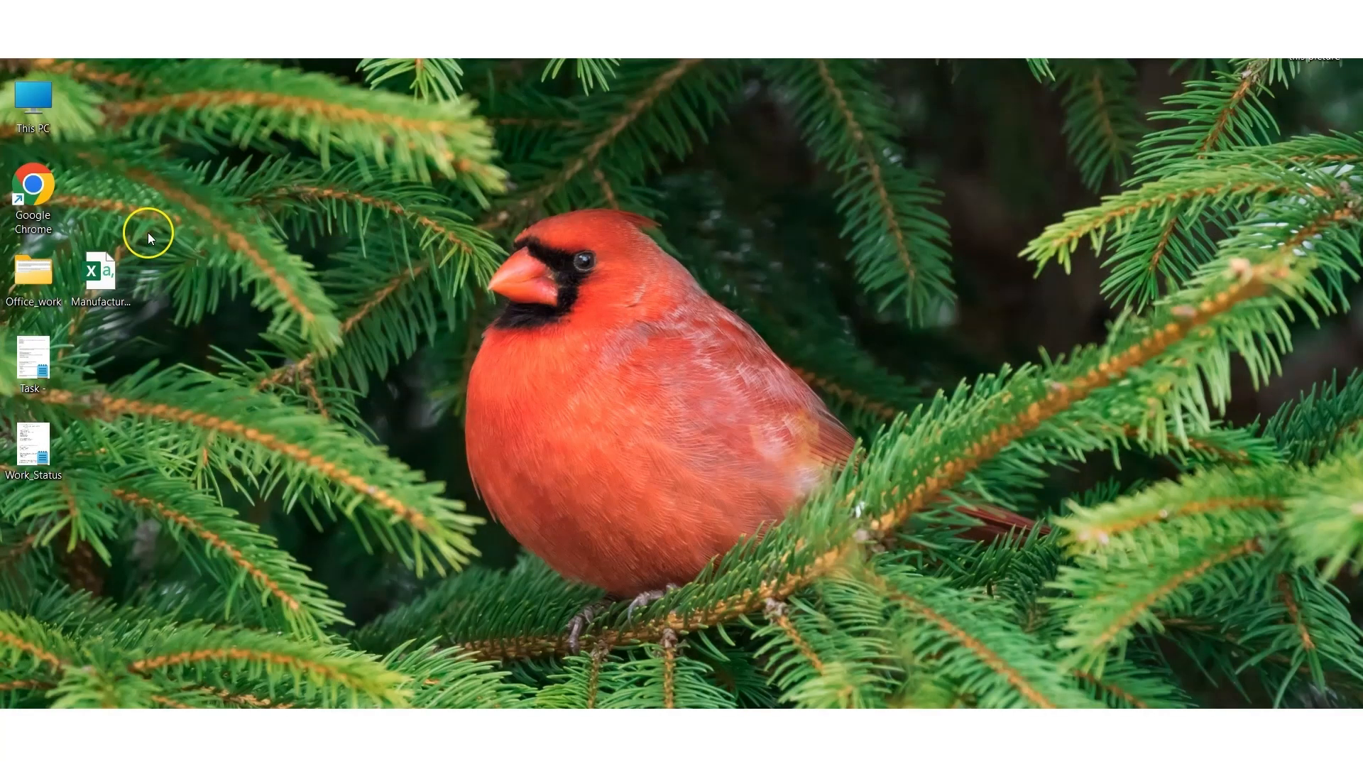
# Upload ManufacturerCSV.csv from the desktop to the root path of Shared Resources as a data source and close the connection dialog.
pyautogui.moveTo(110, 287)
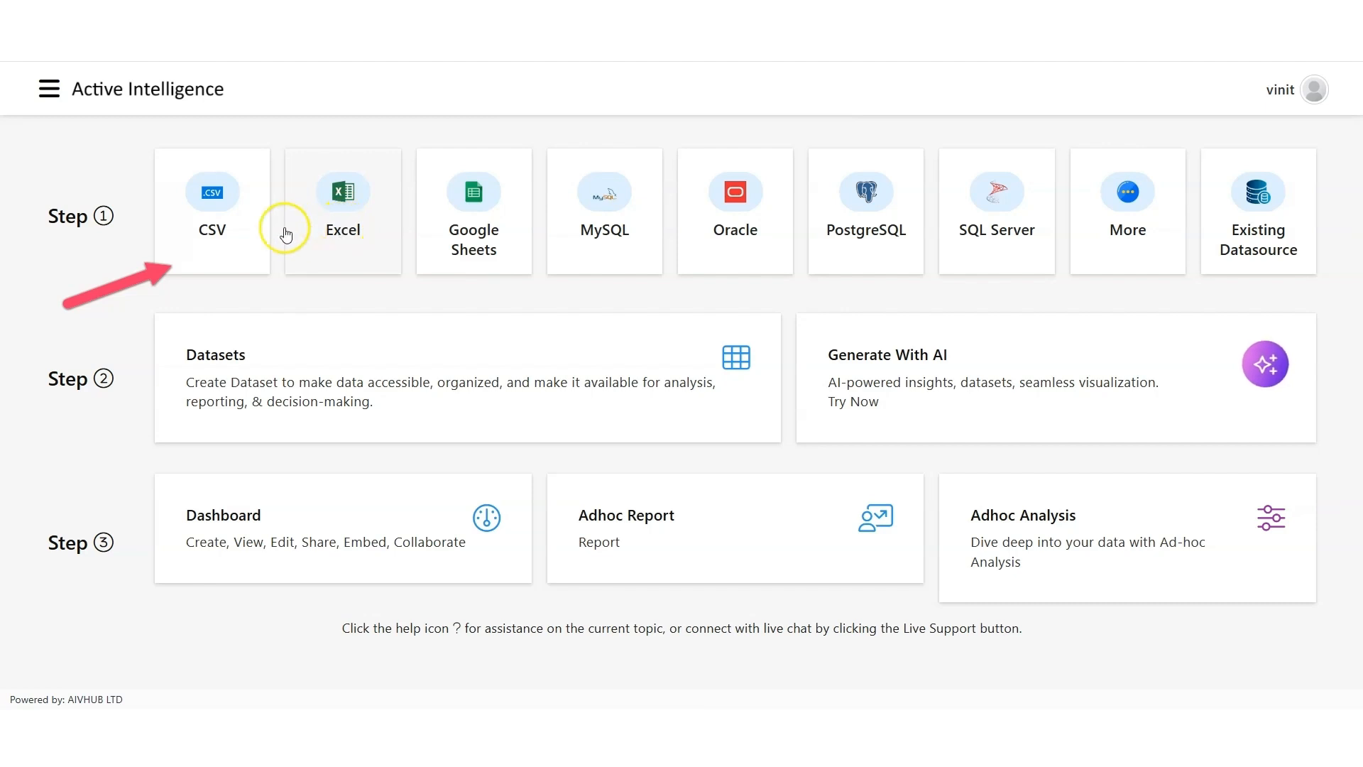
pyautogui.click(351, 257)
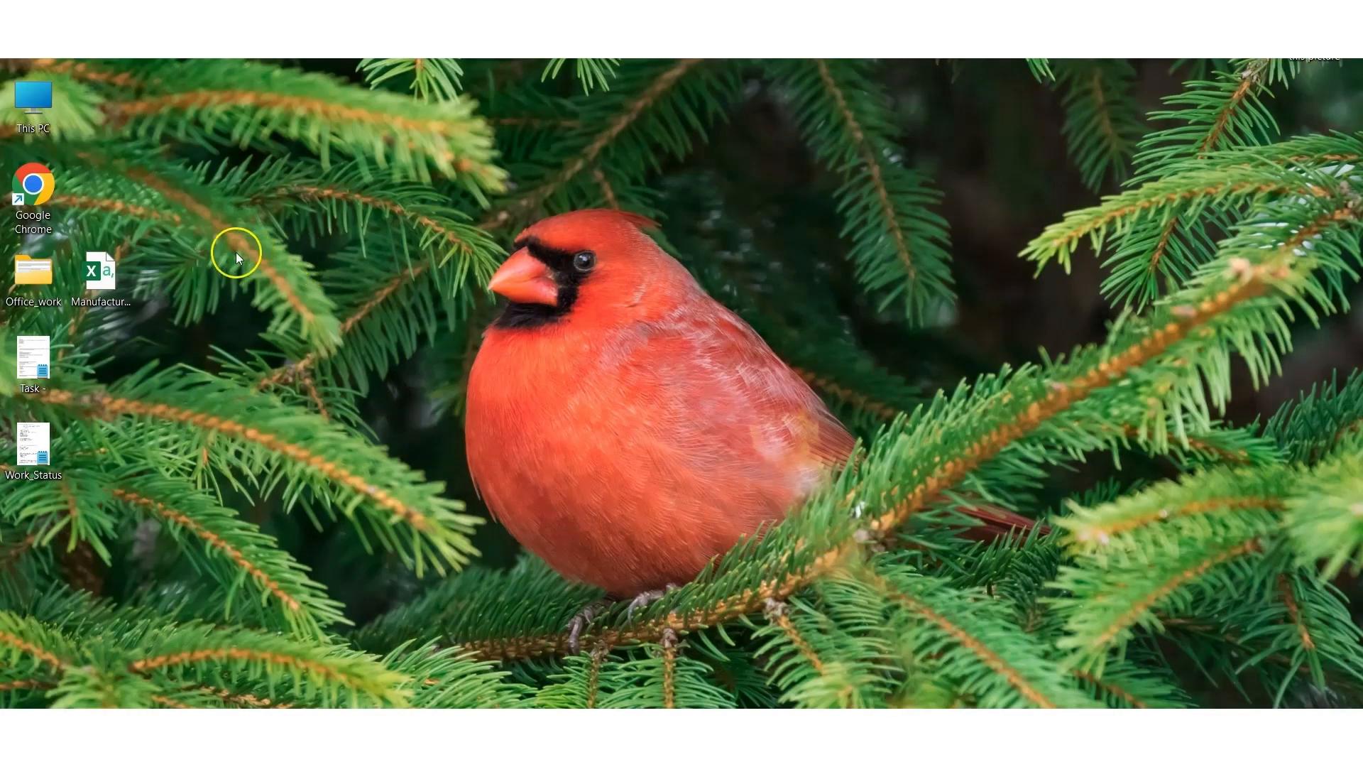
pyautogui.doubleClick(108, 279)
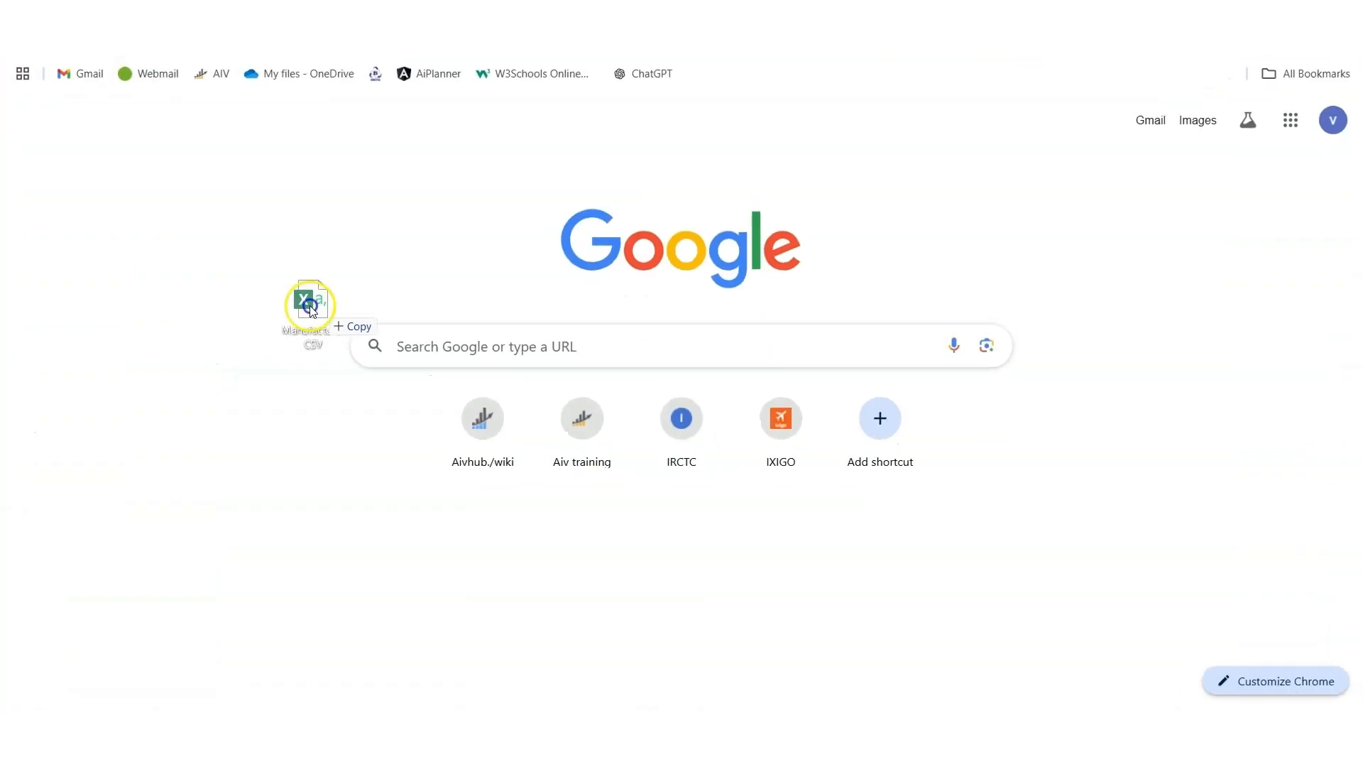
pyautogui.moveTo(310, 306); pyautogui.dragTo(384, 304)
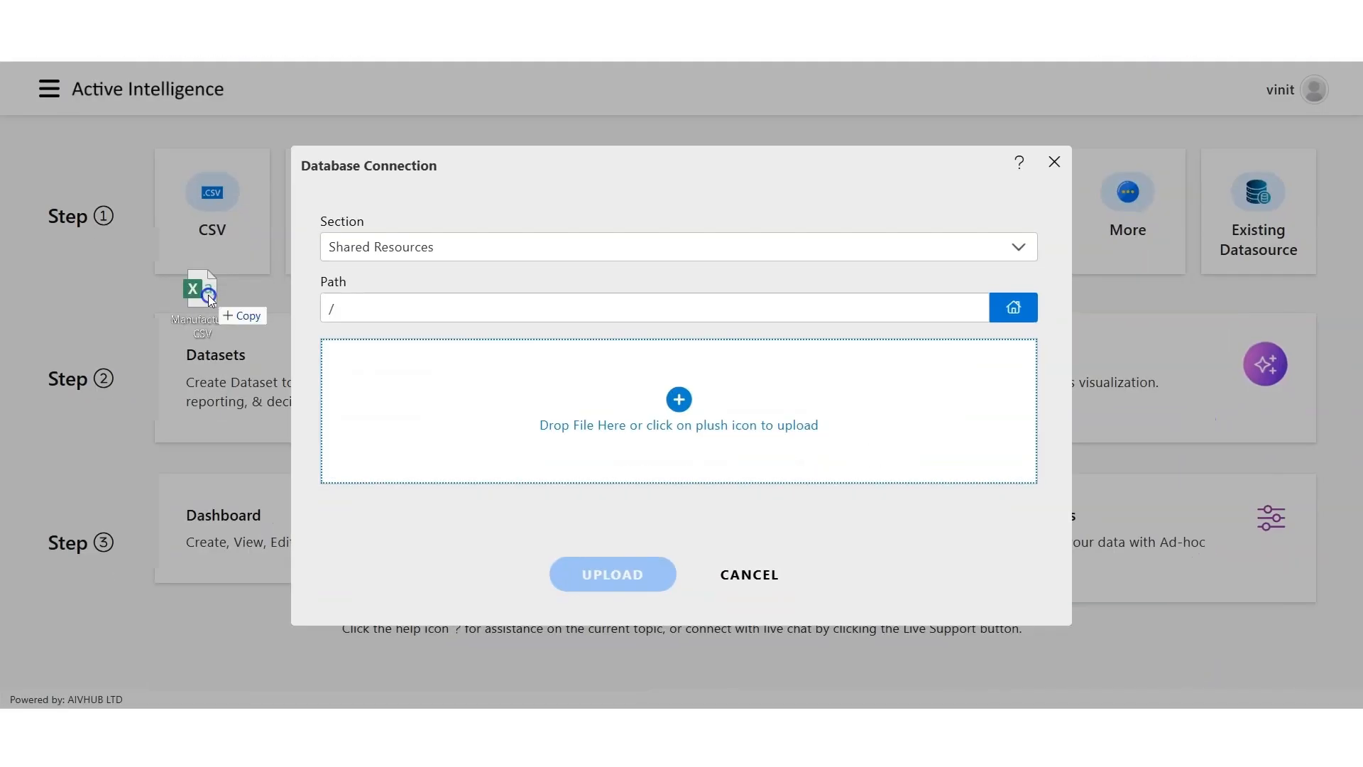
pyautogui.moveTo(189, 298); pyautogui.dragTo(556, 373)
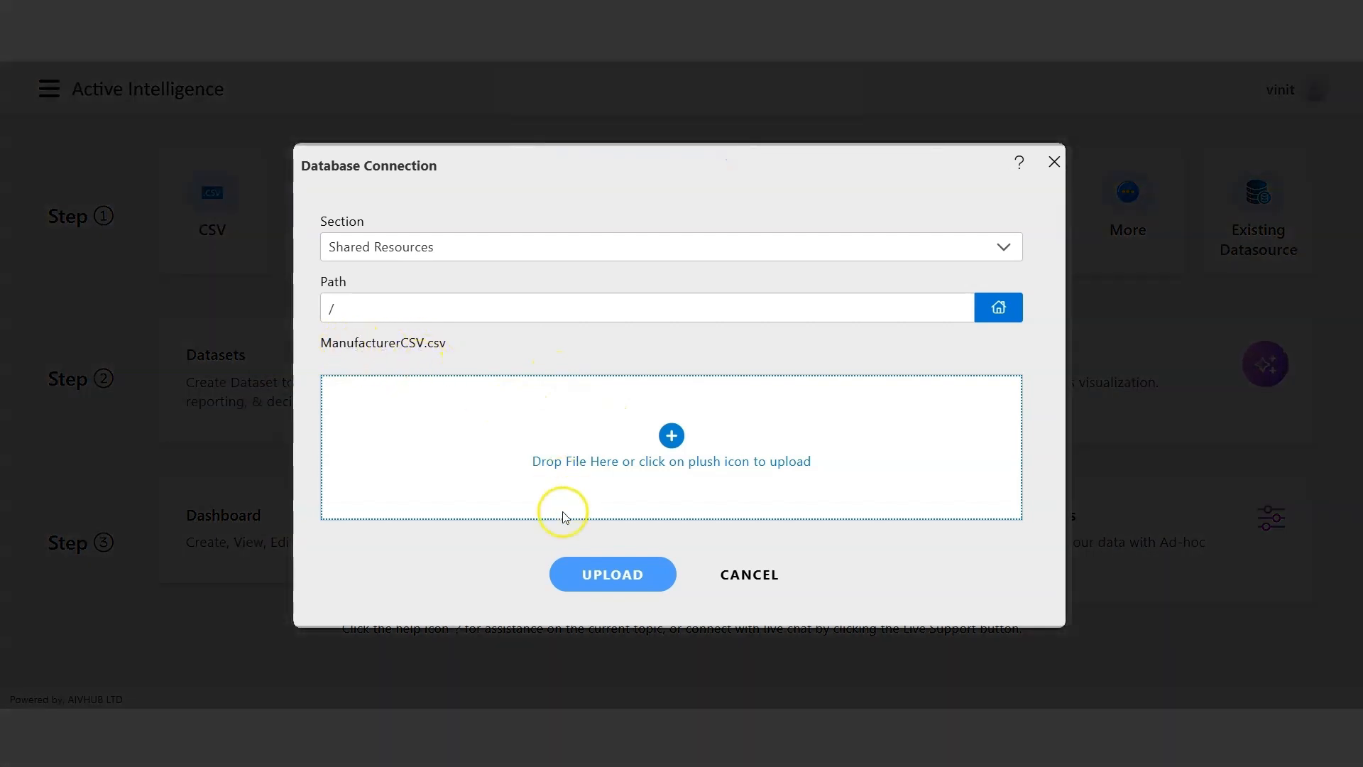
pyautogui.click(606, 574)
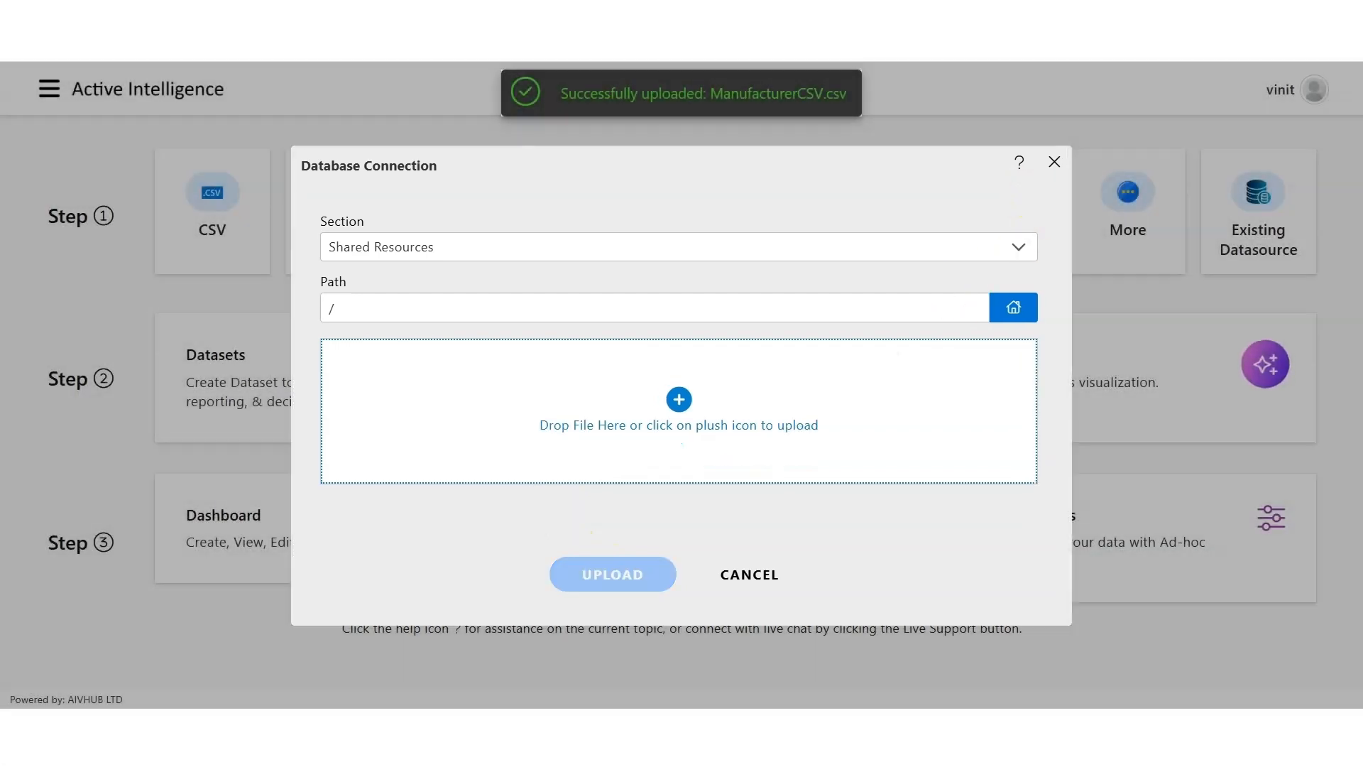
pyautogui.click(1053, 164)
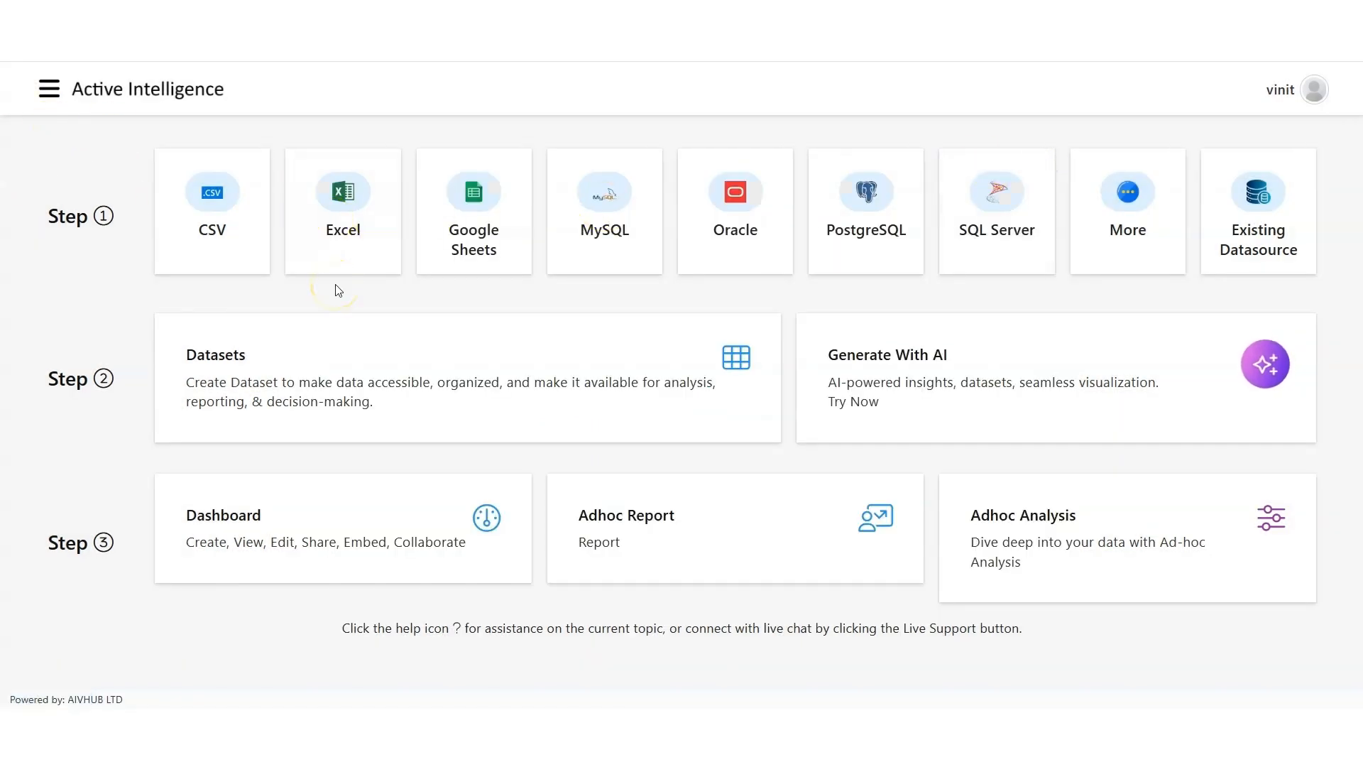
# Start a new dataset in the Datasets section with Existing Files as its datasource.
pyautogui.click(334, 329)
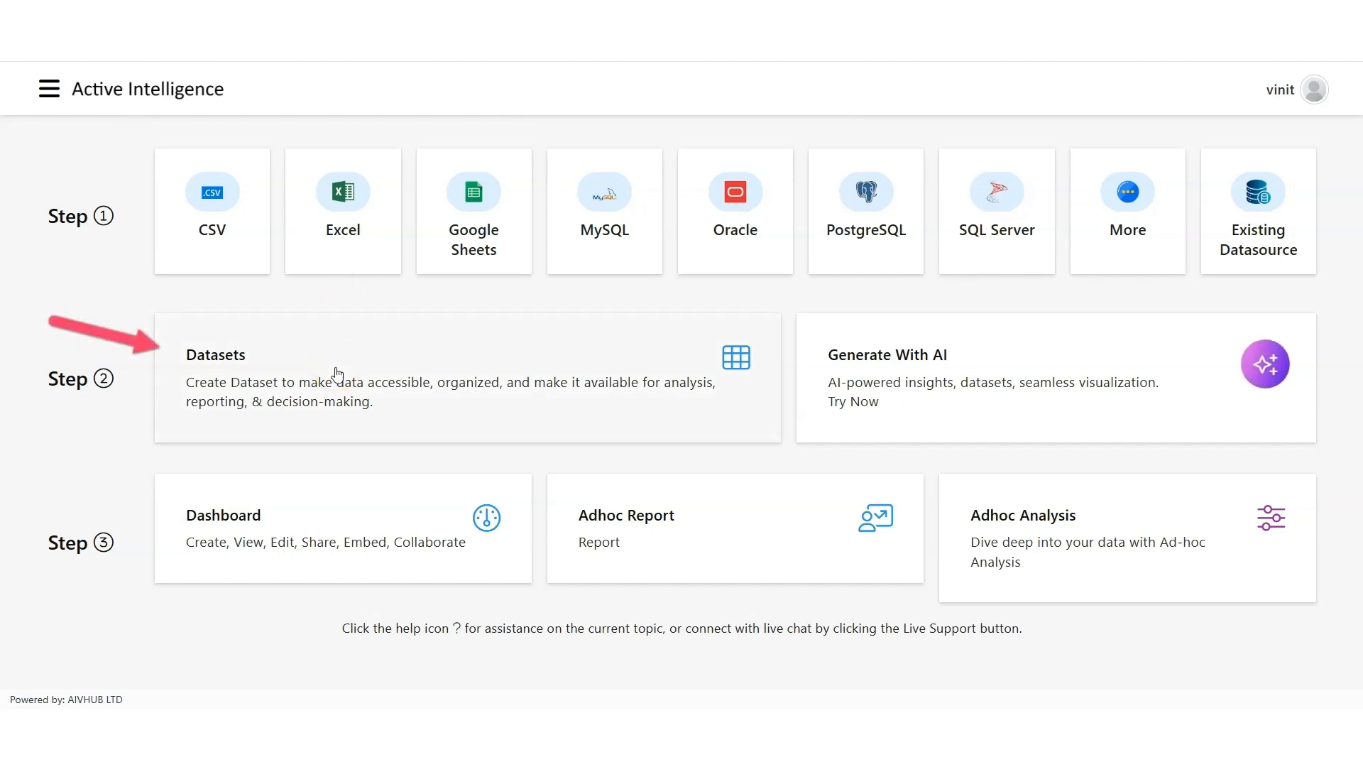
pyautogui.click(296, 399)
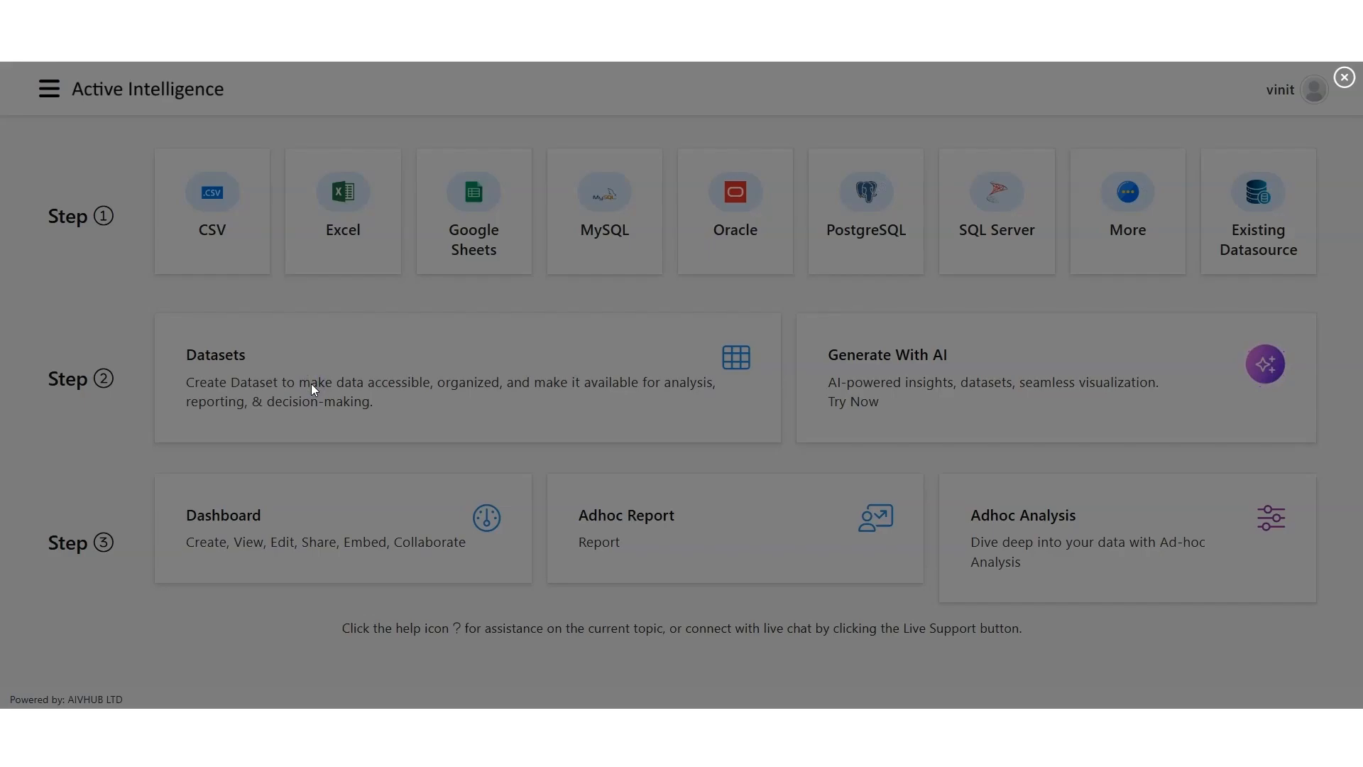
pyautogui.click(232, 147)
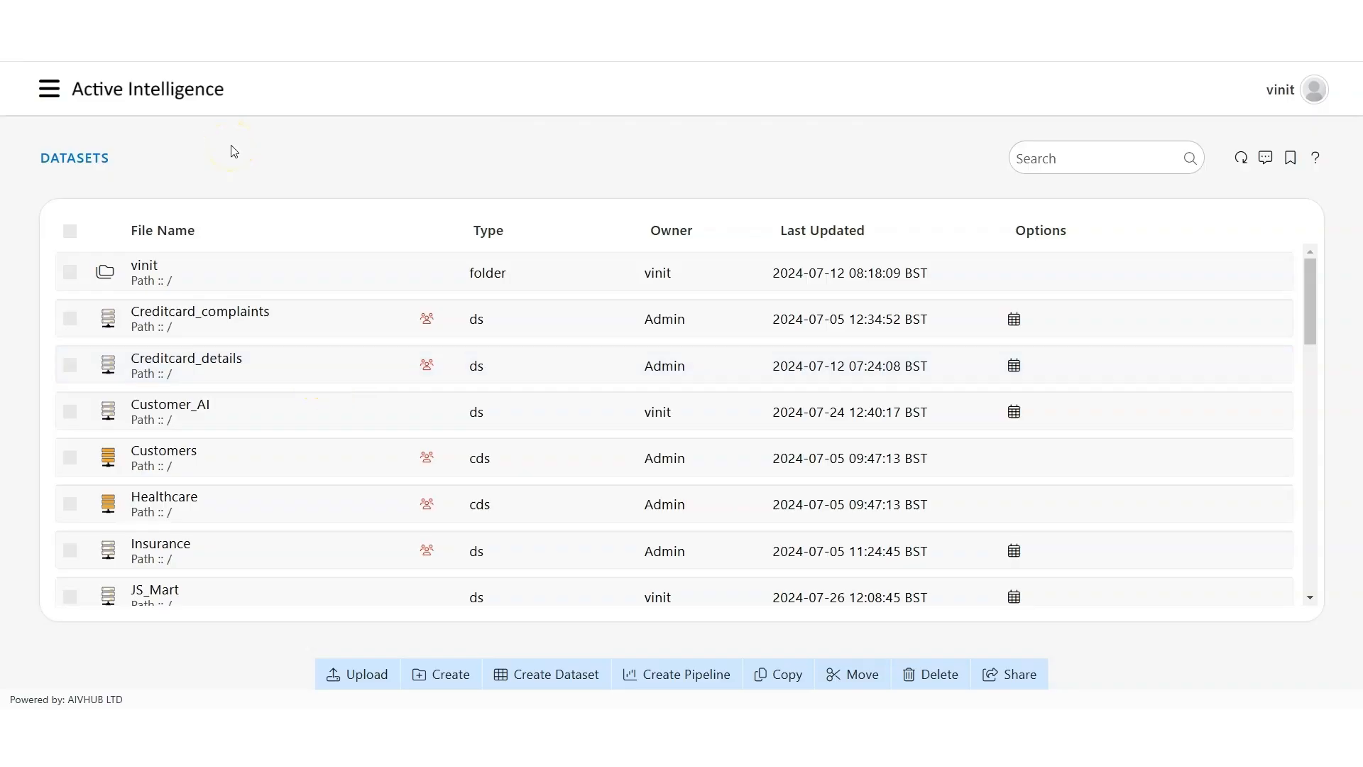
pyautogui.click(572, 671)
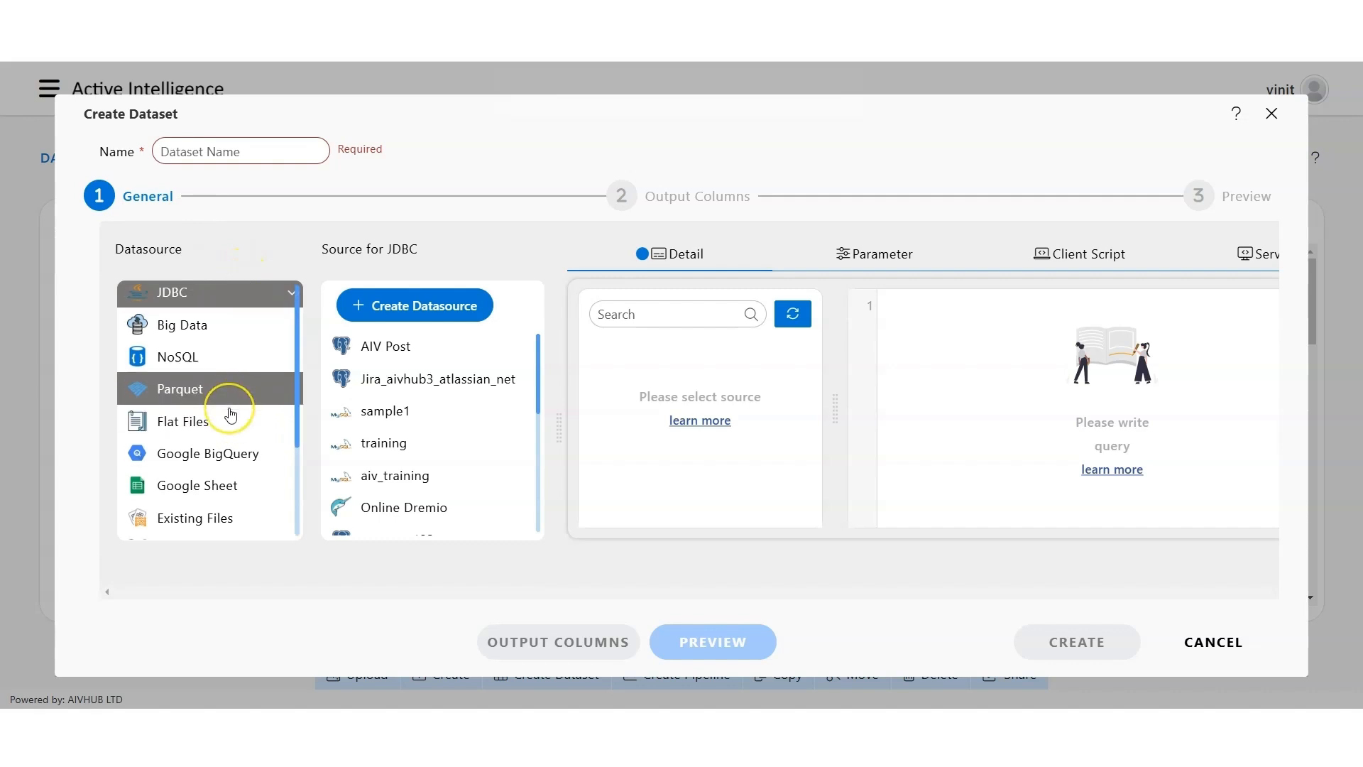
pyautogui.scroll(-2, 231, 414)
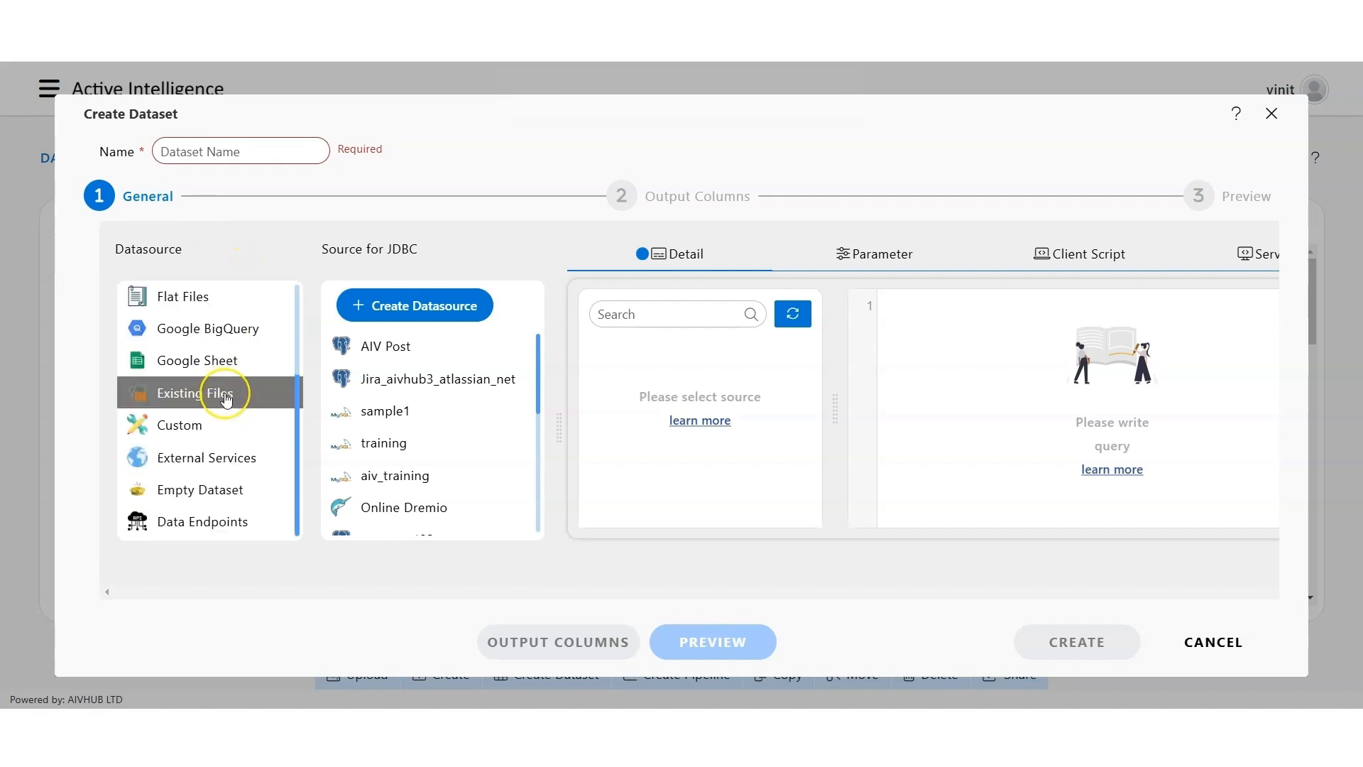
pyautogui.click(227, 399)
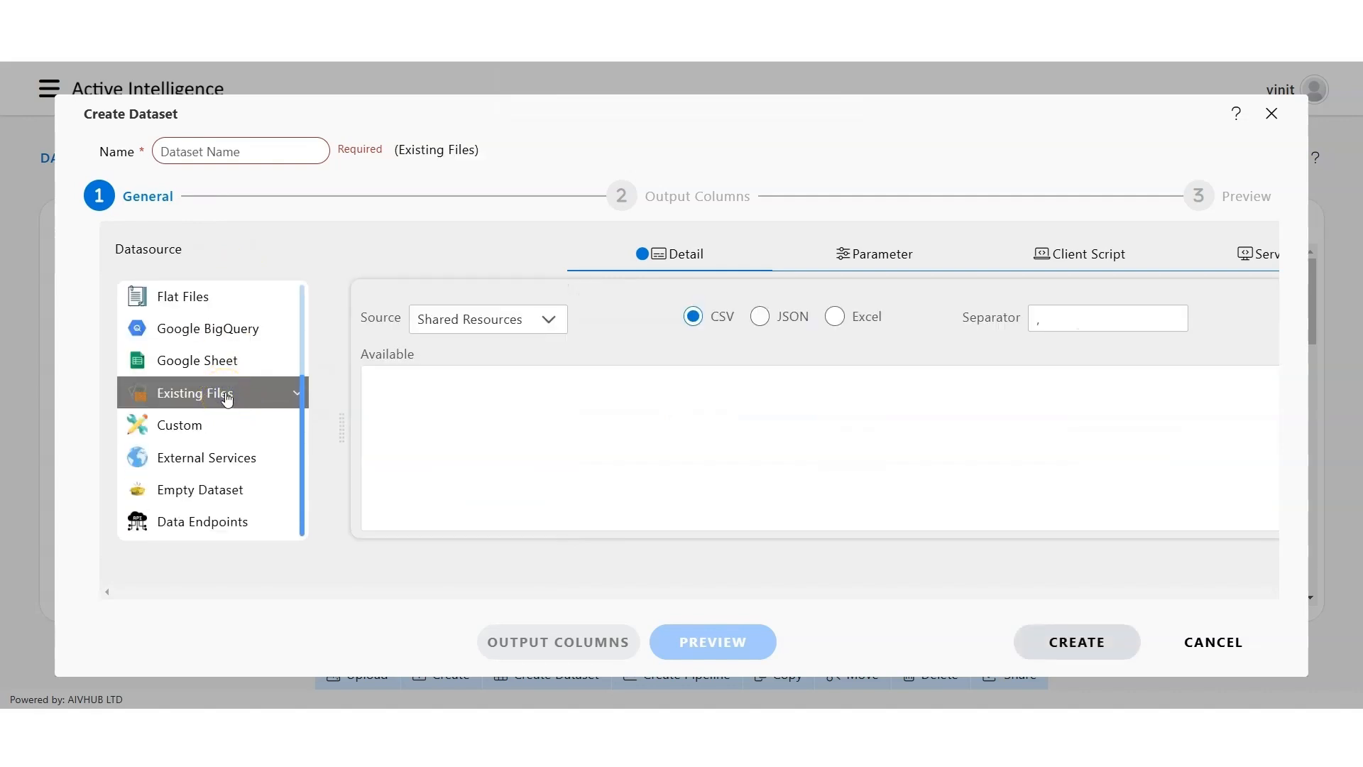
pyautogui.scroll(-1, 597, 350)
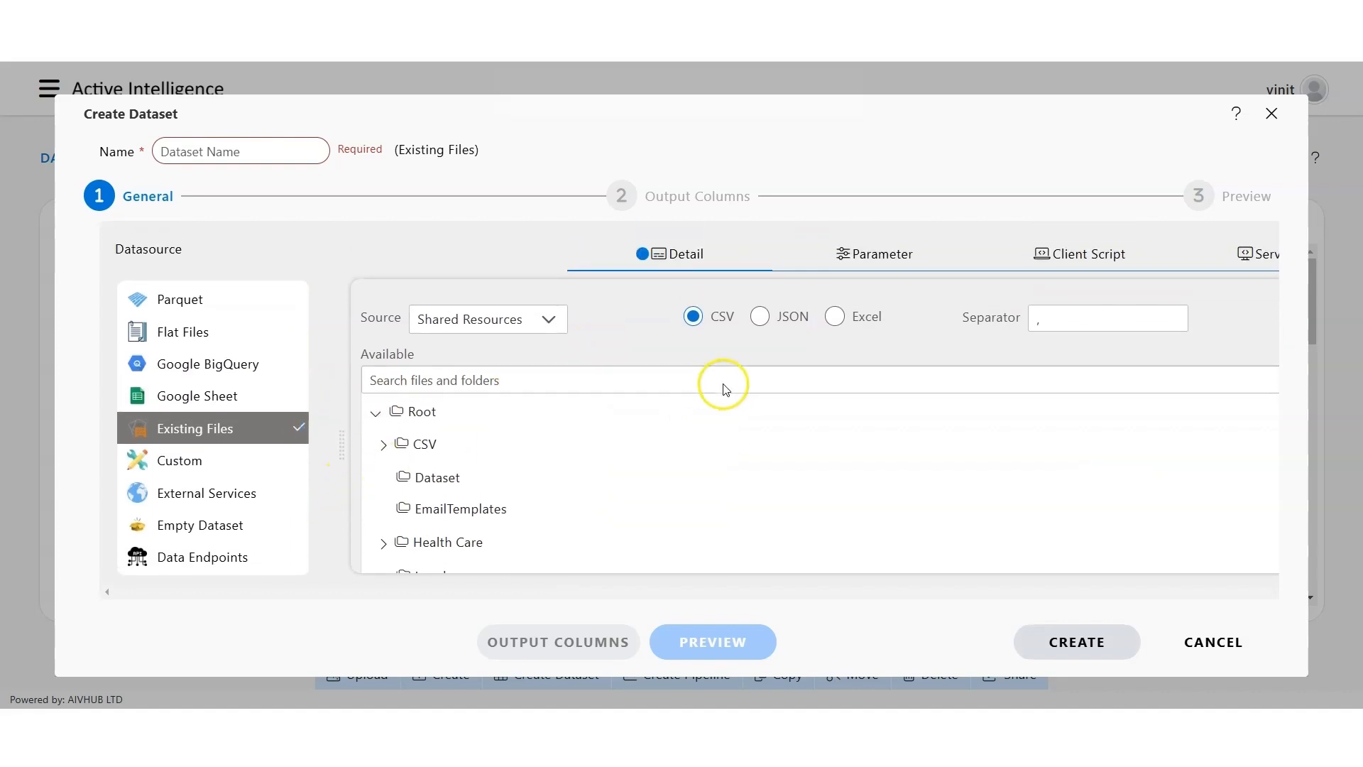
# Set the file type to CSV and select ManufacturerCSV.csv from Shared Resources as the dataset's source file.
pyautogui.scroll(-5, 638, 469)
pyautogui.scroll(6, 609, 478)
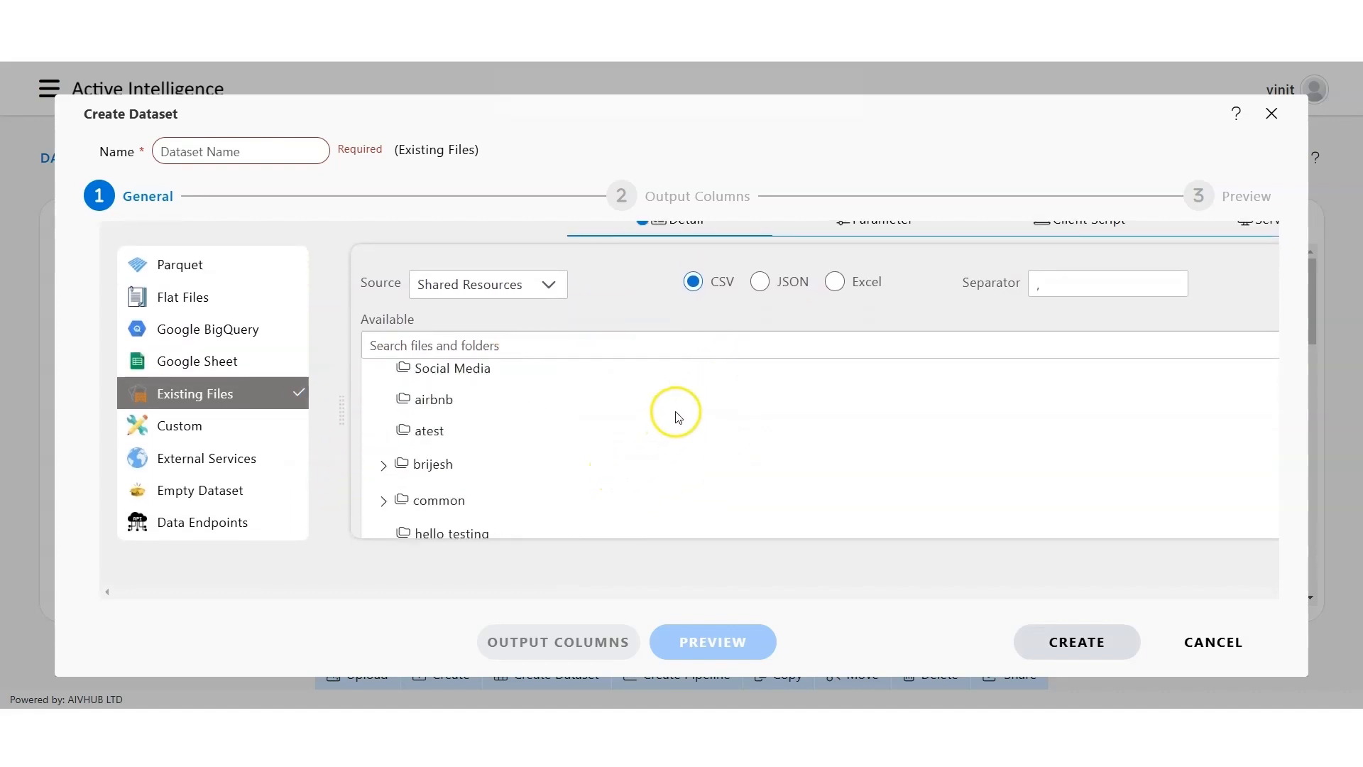
pyautogui.scroll(1, 717, 354)
pyautogui.click(752, 325)
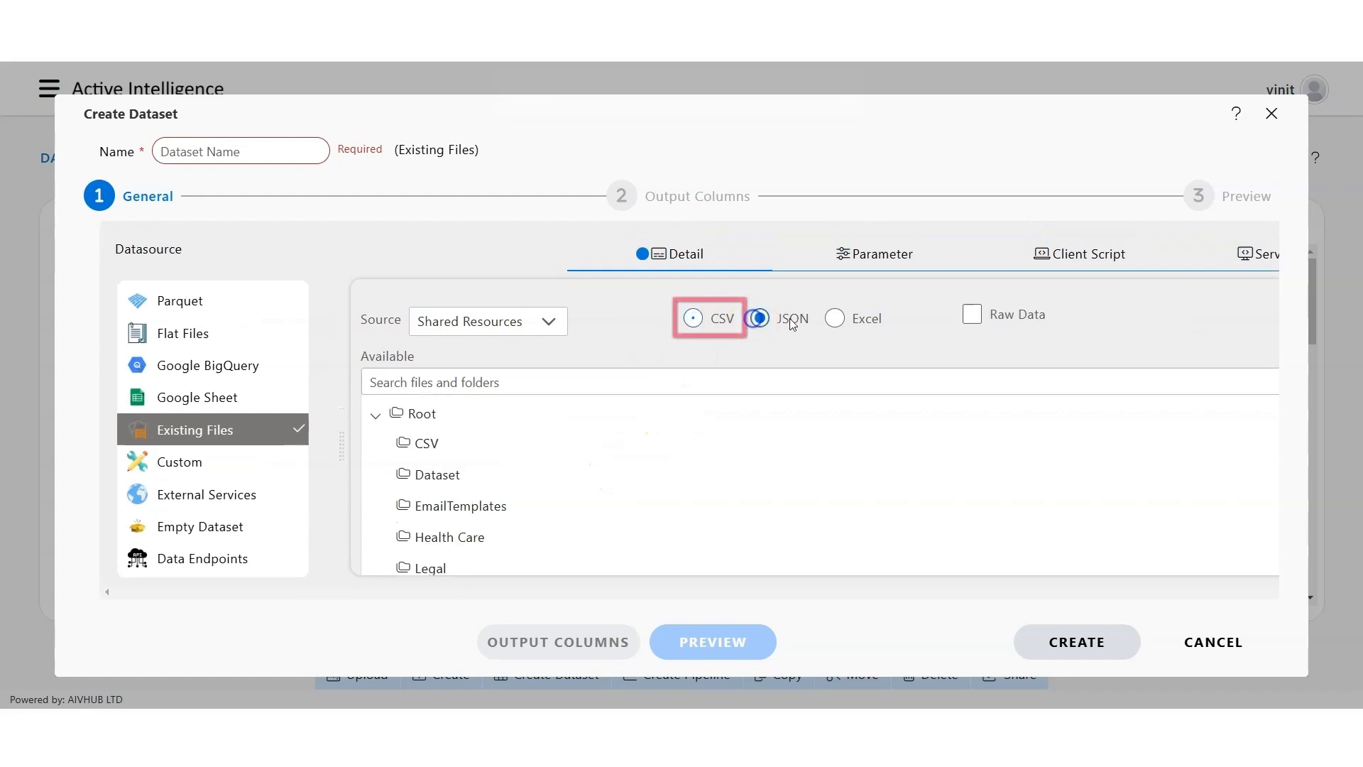
pyautogui.click(694, 318)
pyautogui.scroll(-5, 551, 474)
pyautogui.scroll(-15, 553, 475)
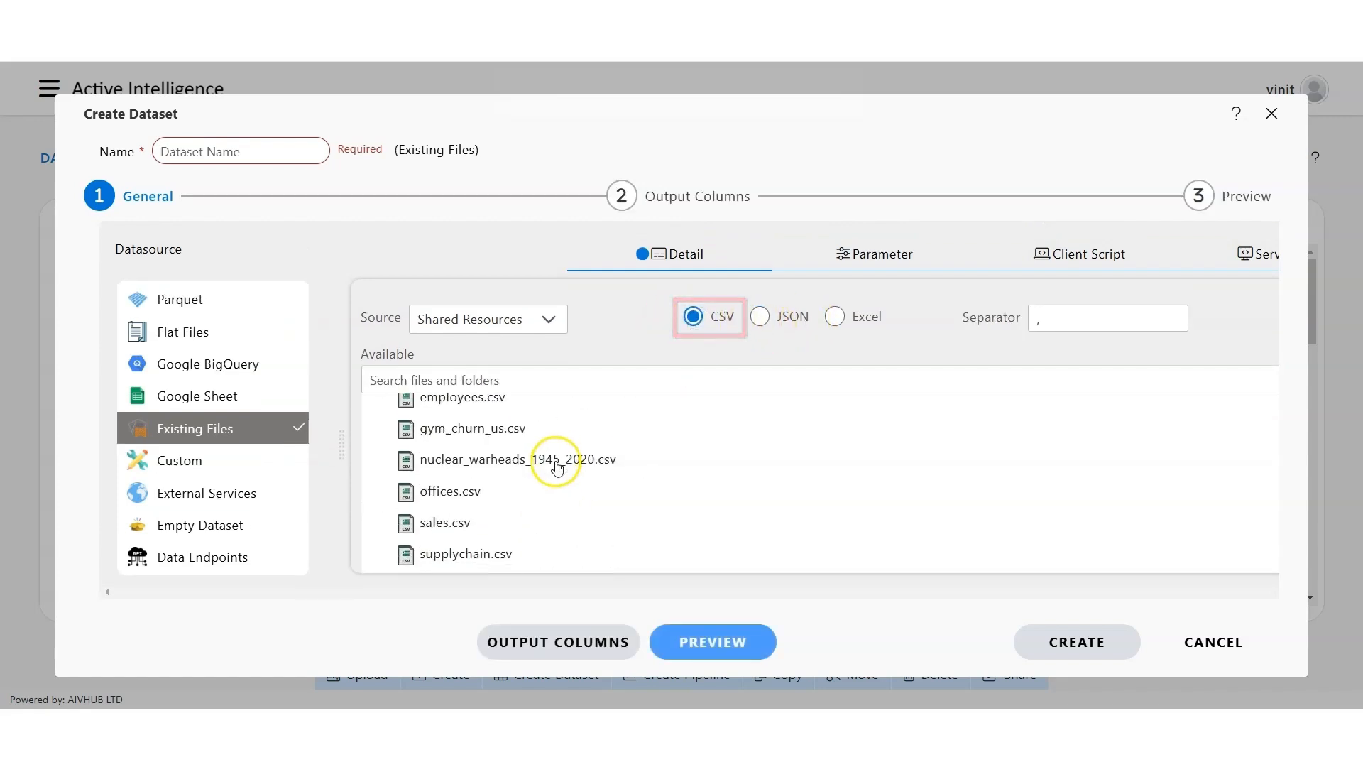
pyautogui.scroll(-5, 555, 470)
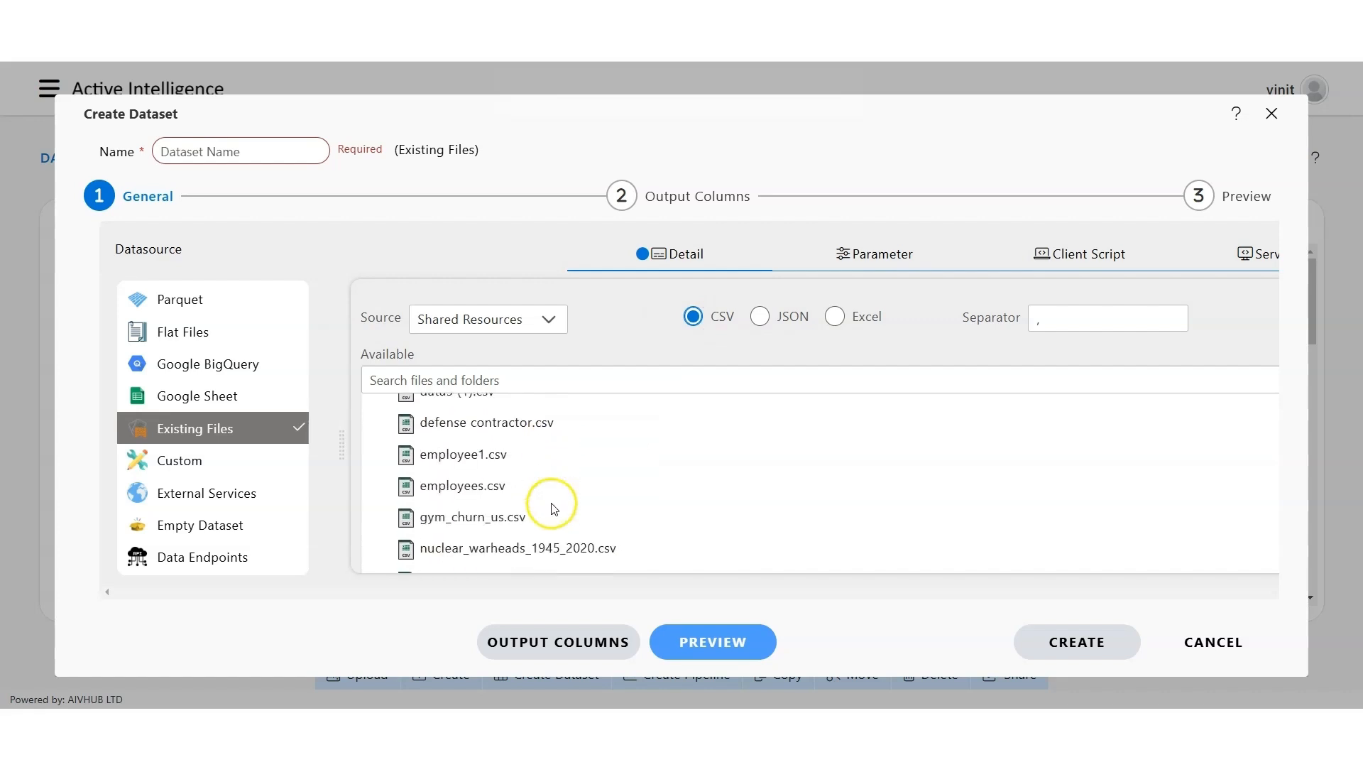
pyautogui.scroll(3, 539, 462)
pyautogui.click(497, 439)
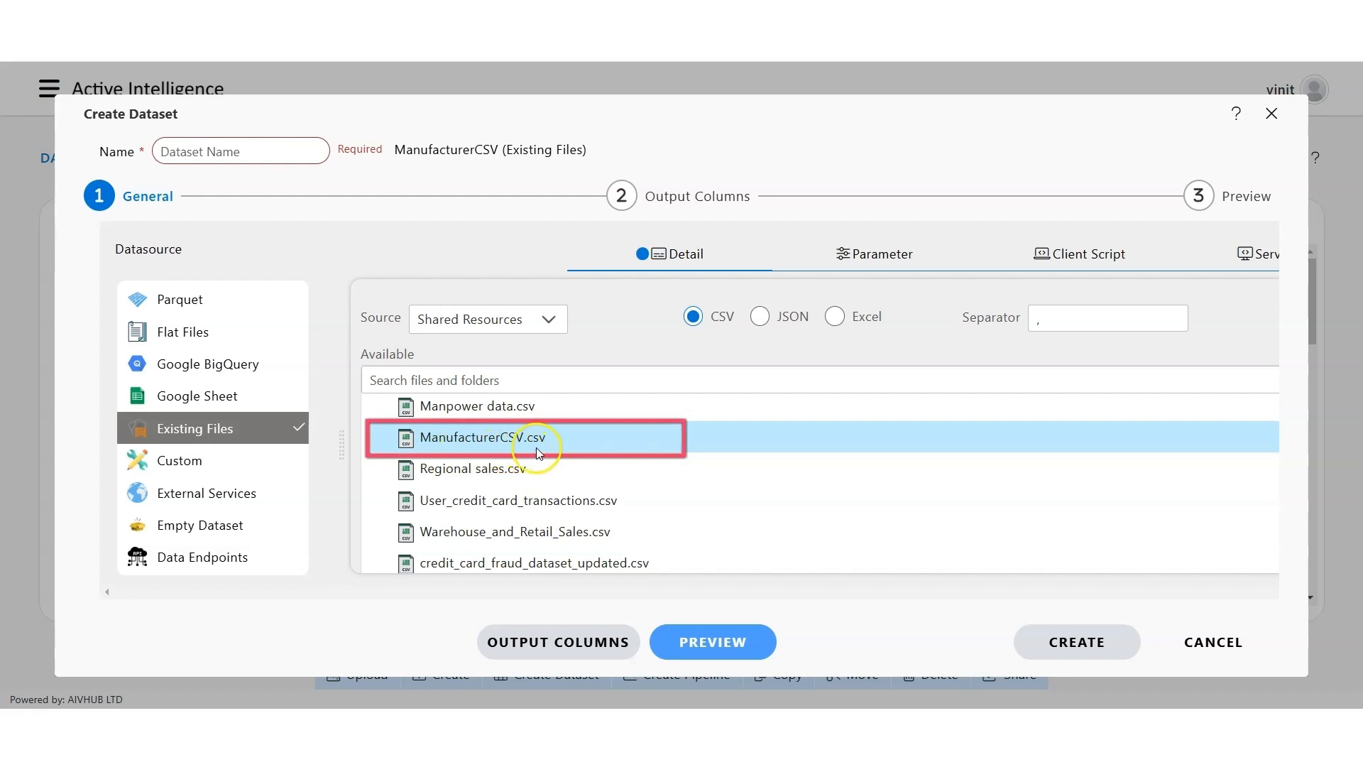
pyautogui.click(492, 438)
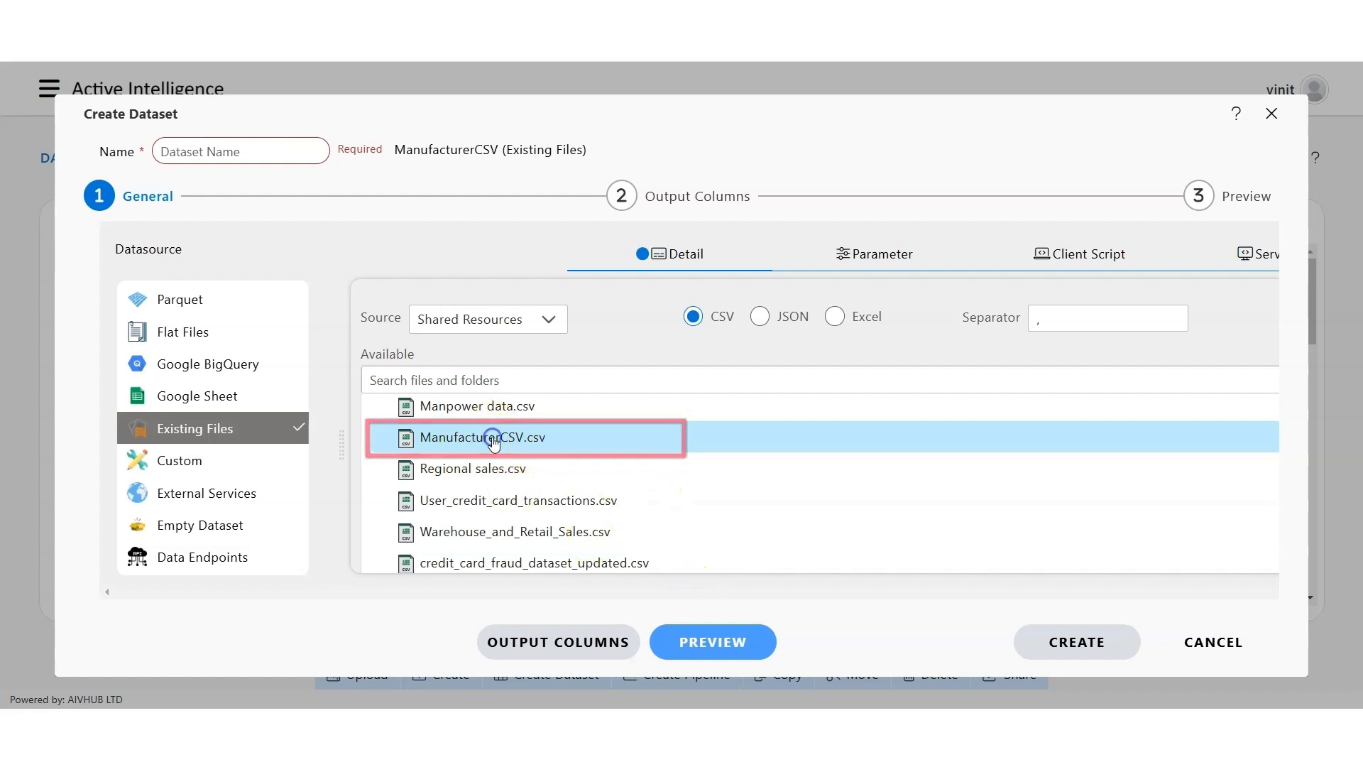
# Name the dataset Manufacture_new.
pyautogui.click(676, 196)
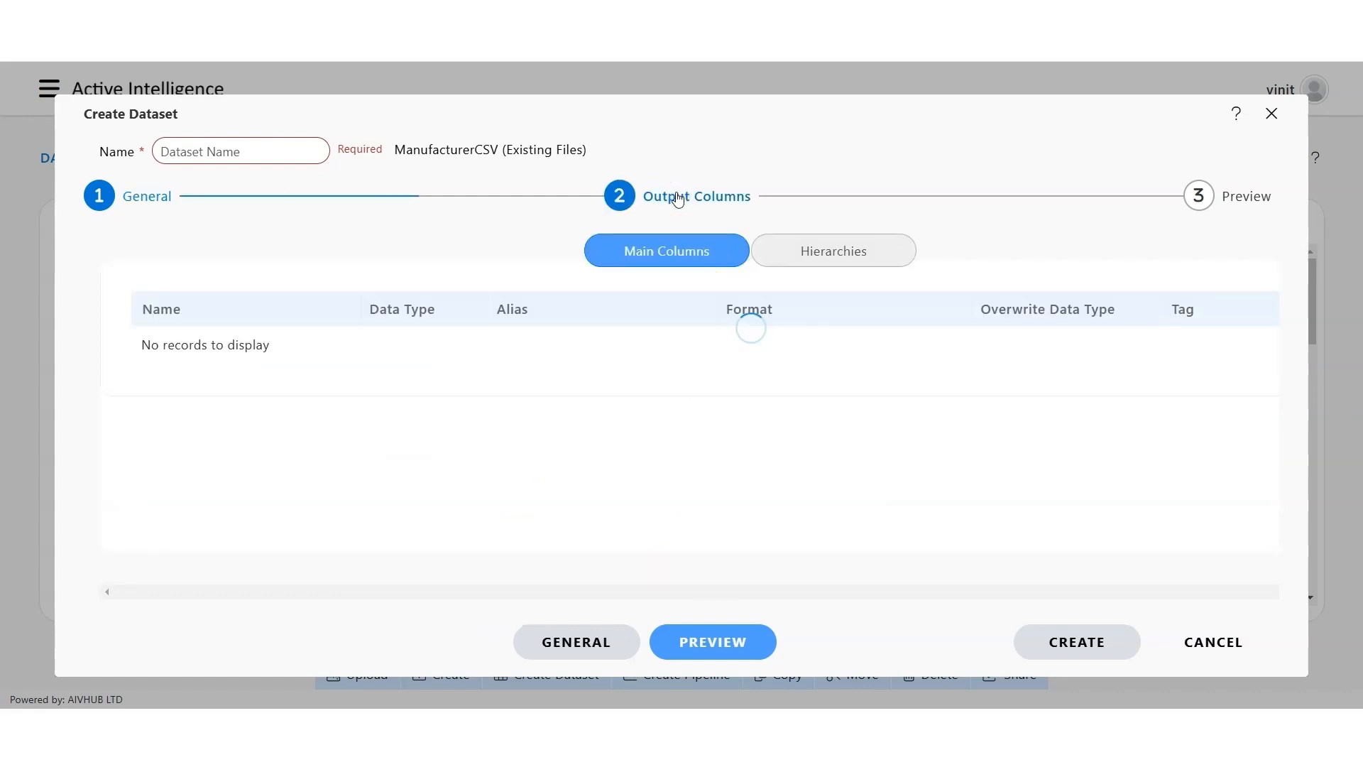
pyautogui.click(148, 196)
pyautogui.click(221, 150)
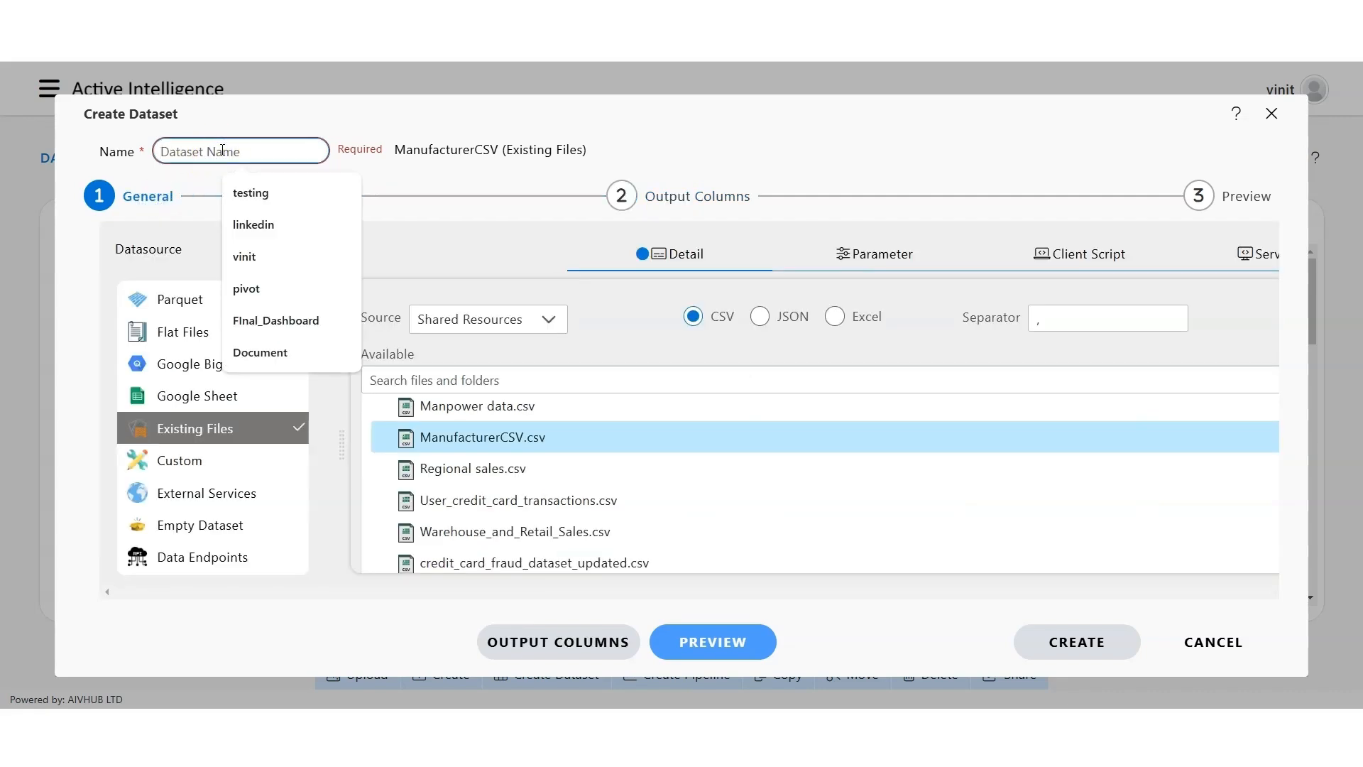
pyautogui.write('m')
pyautogui.press('BackSpace')
pyautogui.write('Manu')
pyautogui.write('dacture_new')
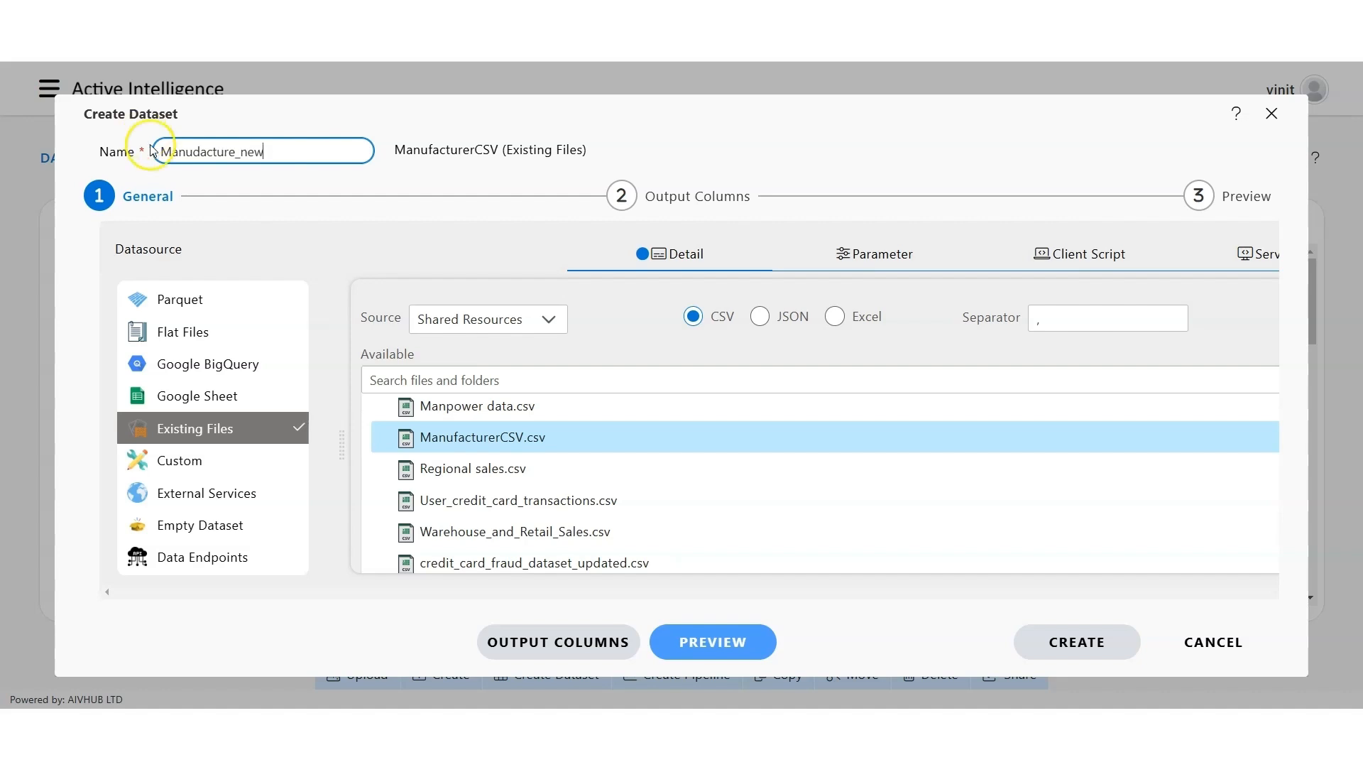
pyautogui.click(197, 151)
pyautogui.press('BackSpace')
pyautogui.write('f')
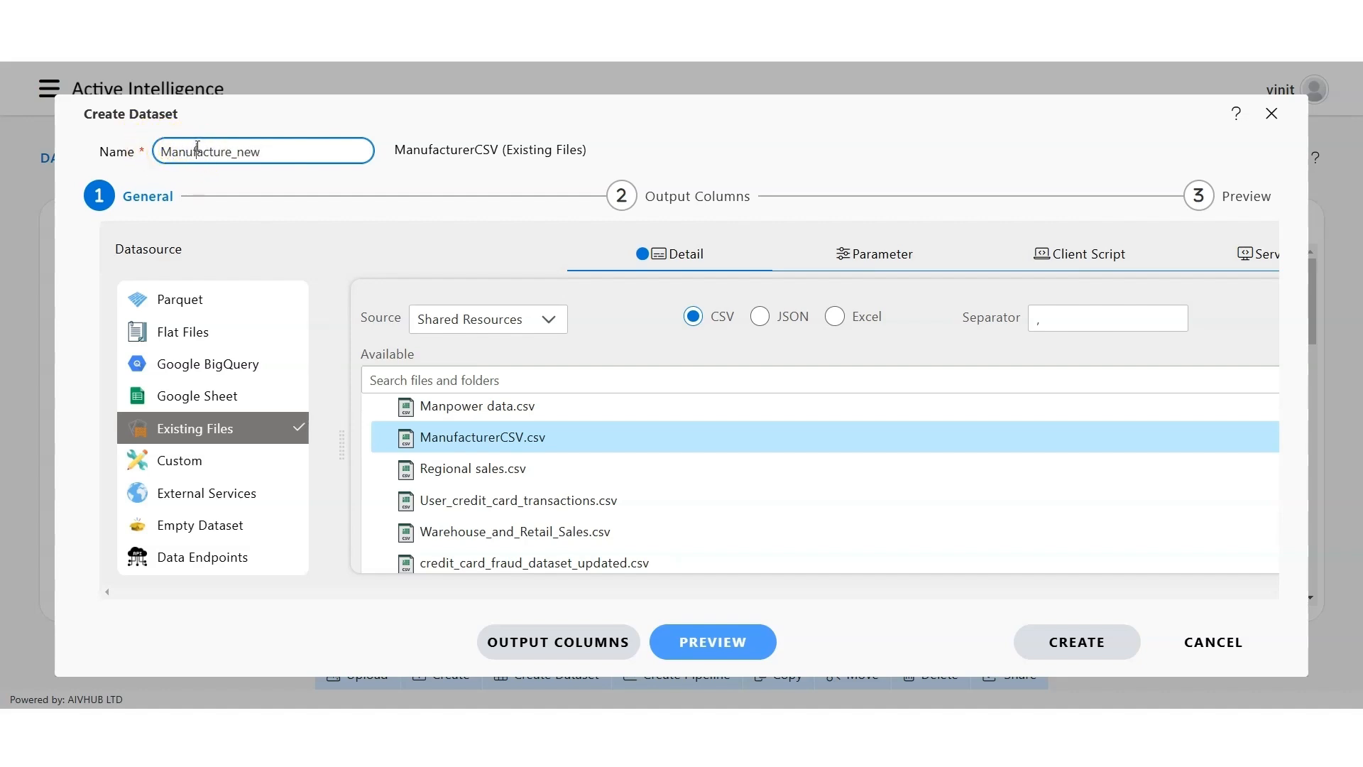
# Check the dataset's output columns and data preview, and create the dataset without any of the offered follow-up options.
pyautogui.click(687, 193)
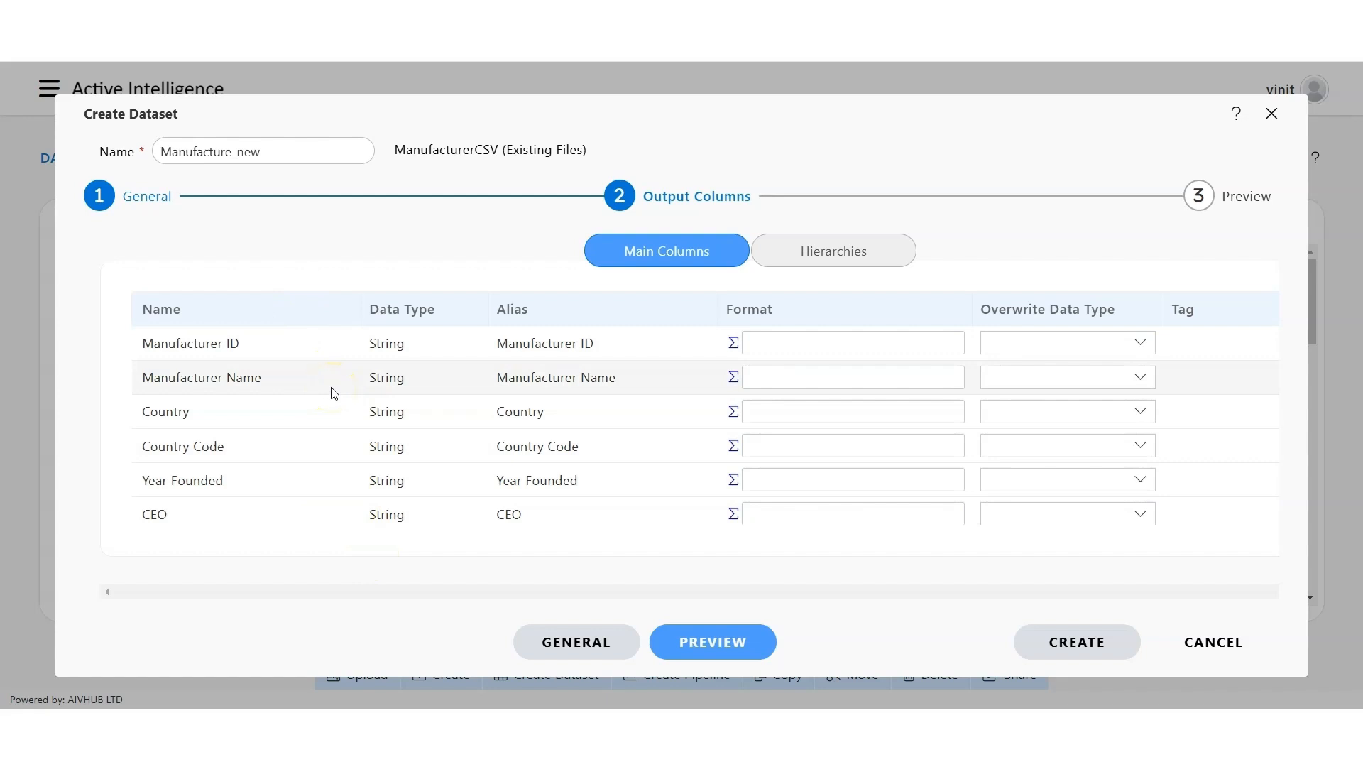
pyautogui.click(1199, 205)
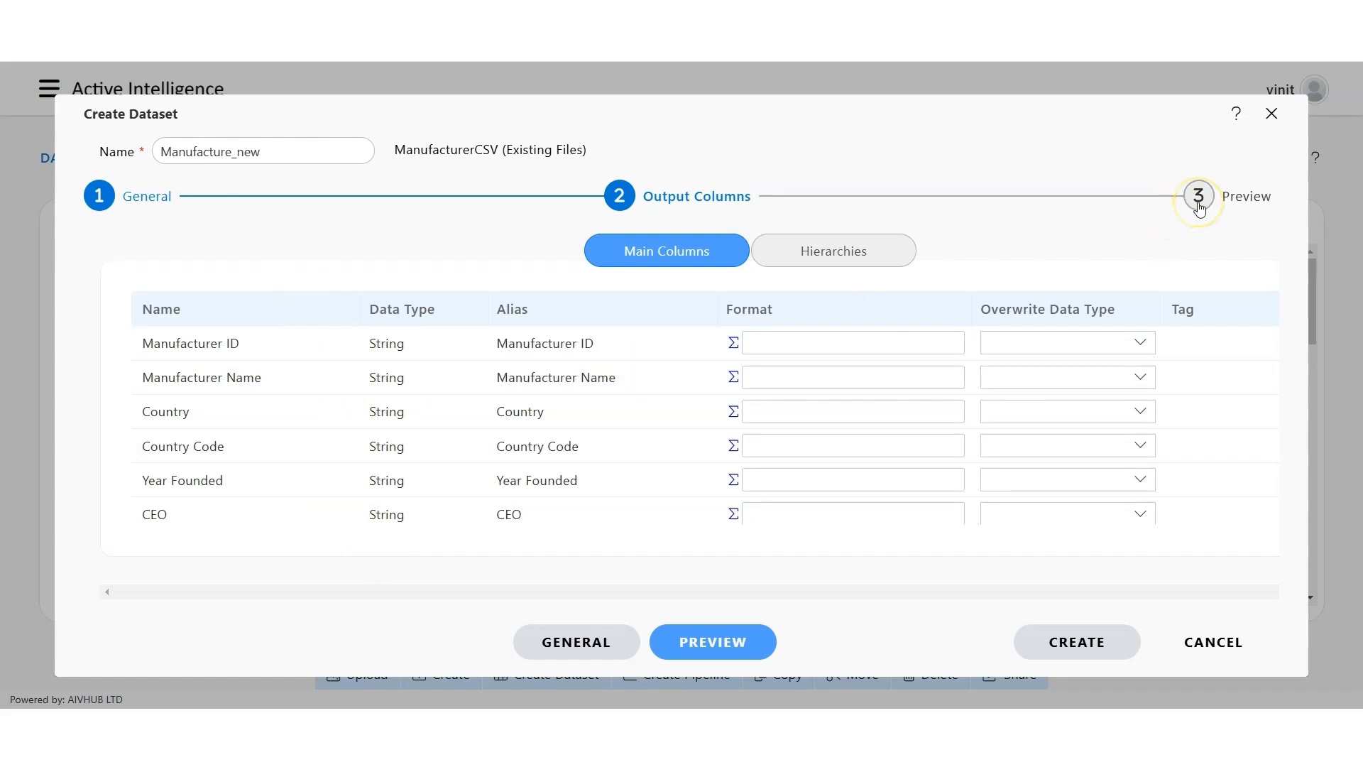
pyautogui.click(1200, 208)
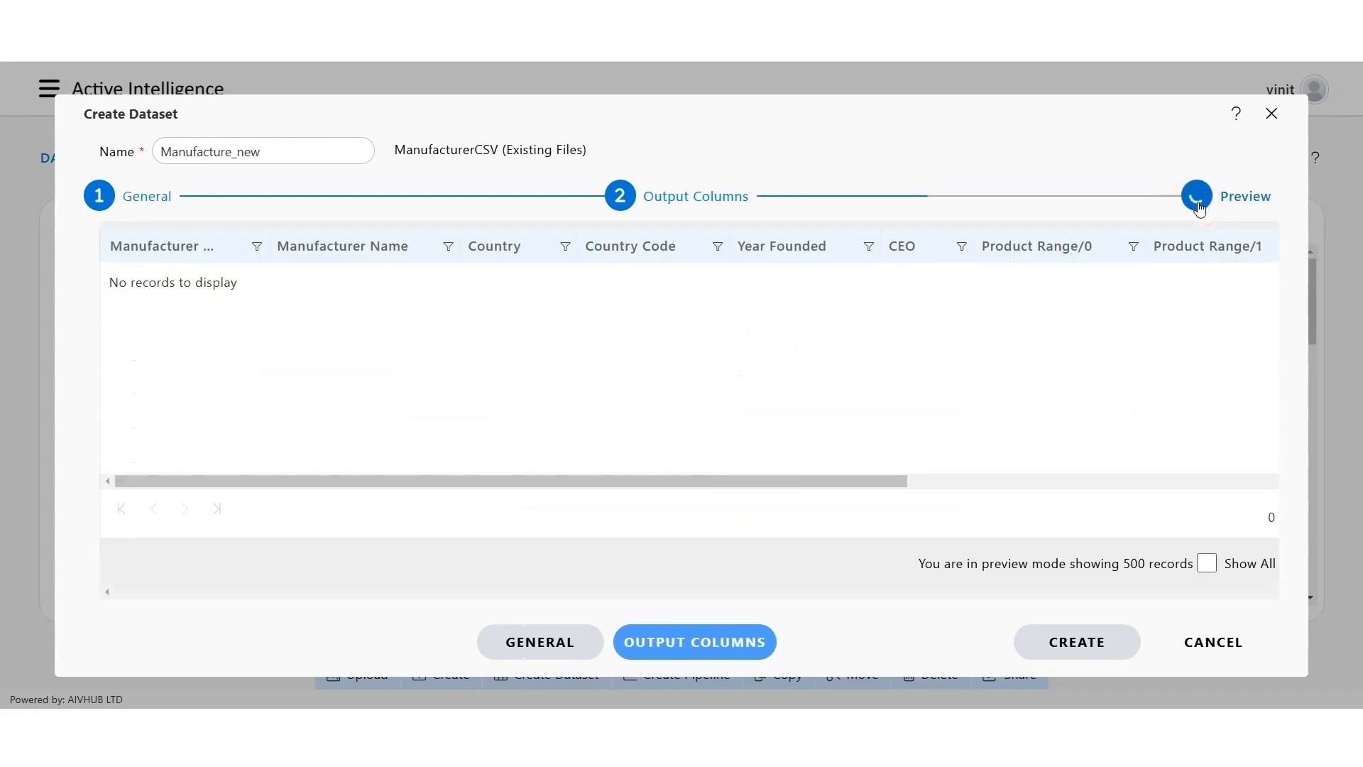
pyautogui.scroll(-3, 731, 355)
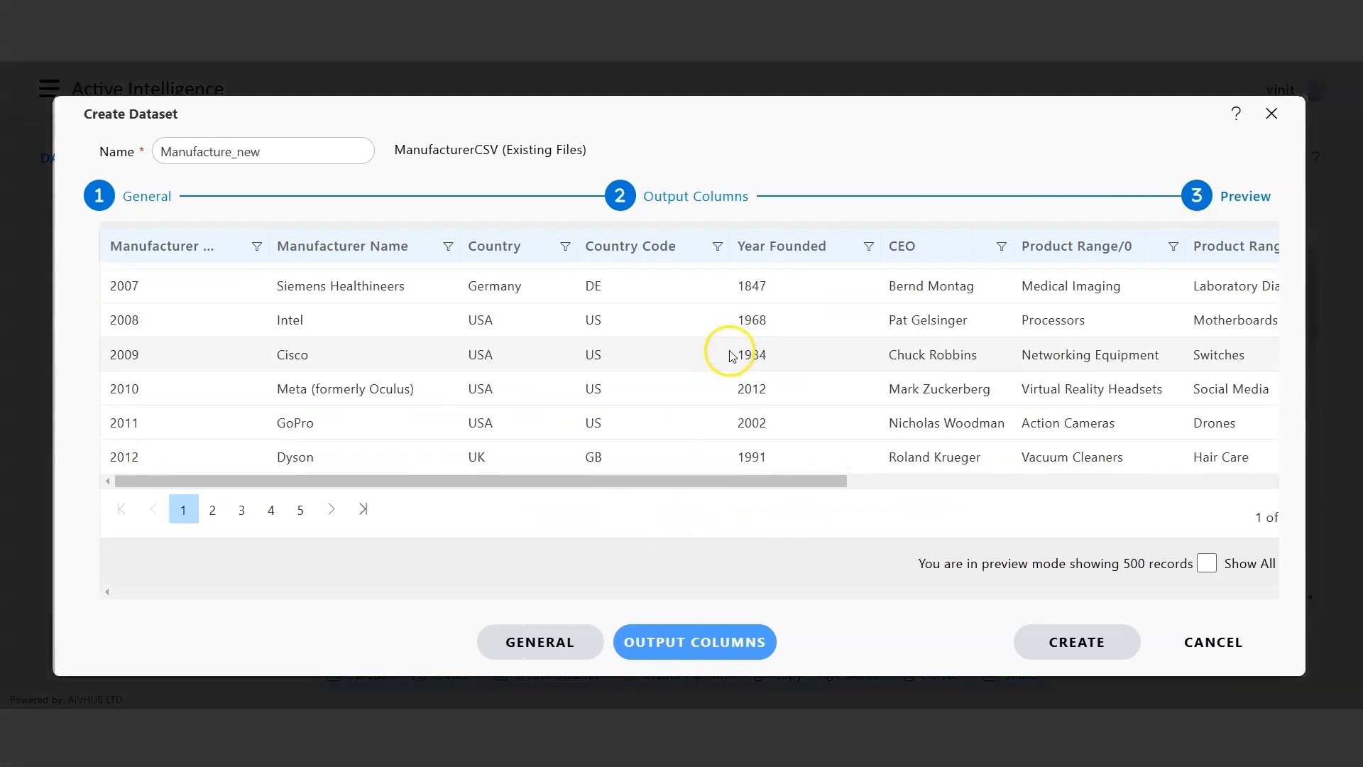
pyautogui.scroll(3, 732, 356)
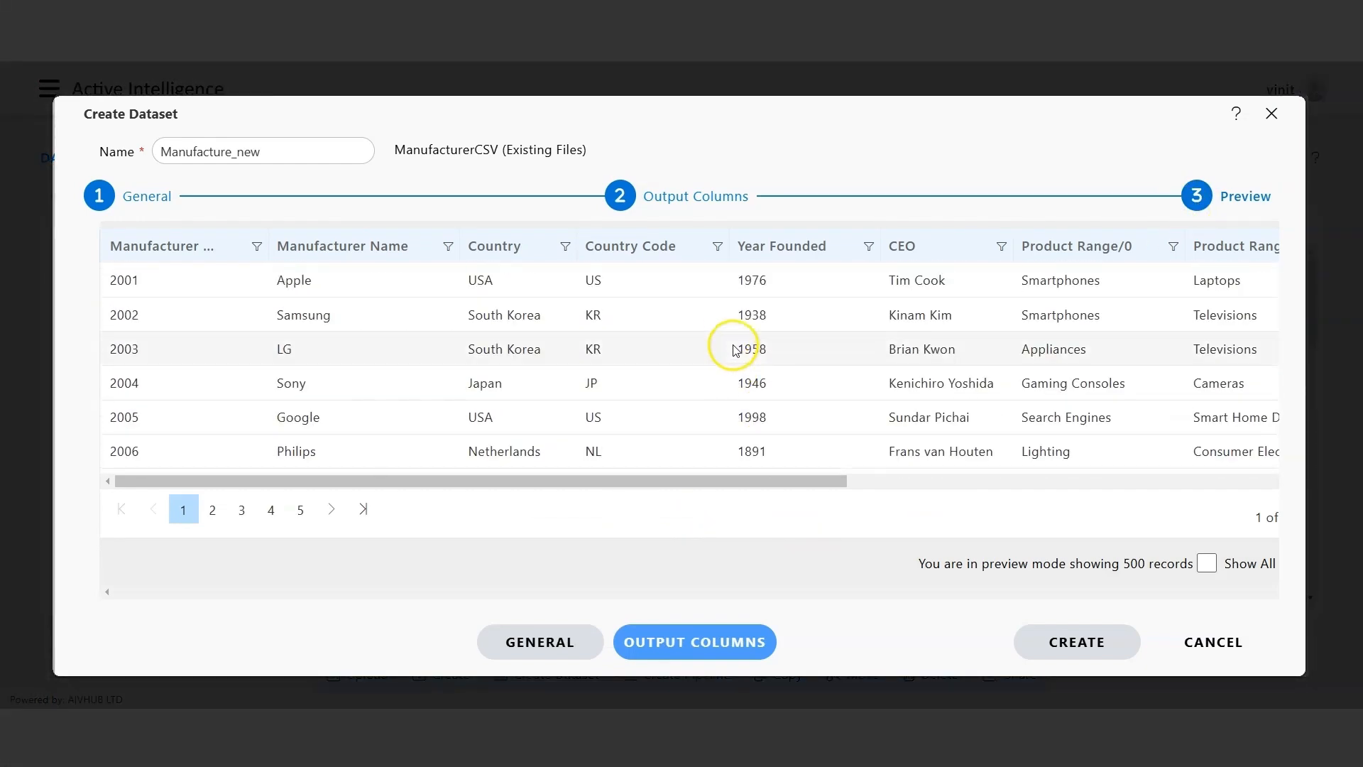
pyautogui.click(1068, 657)
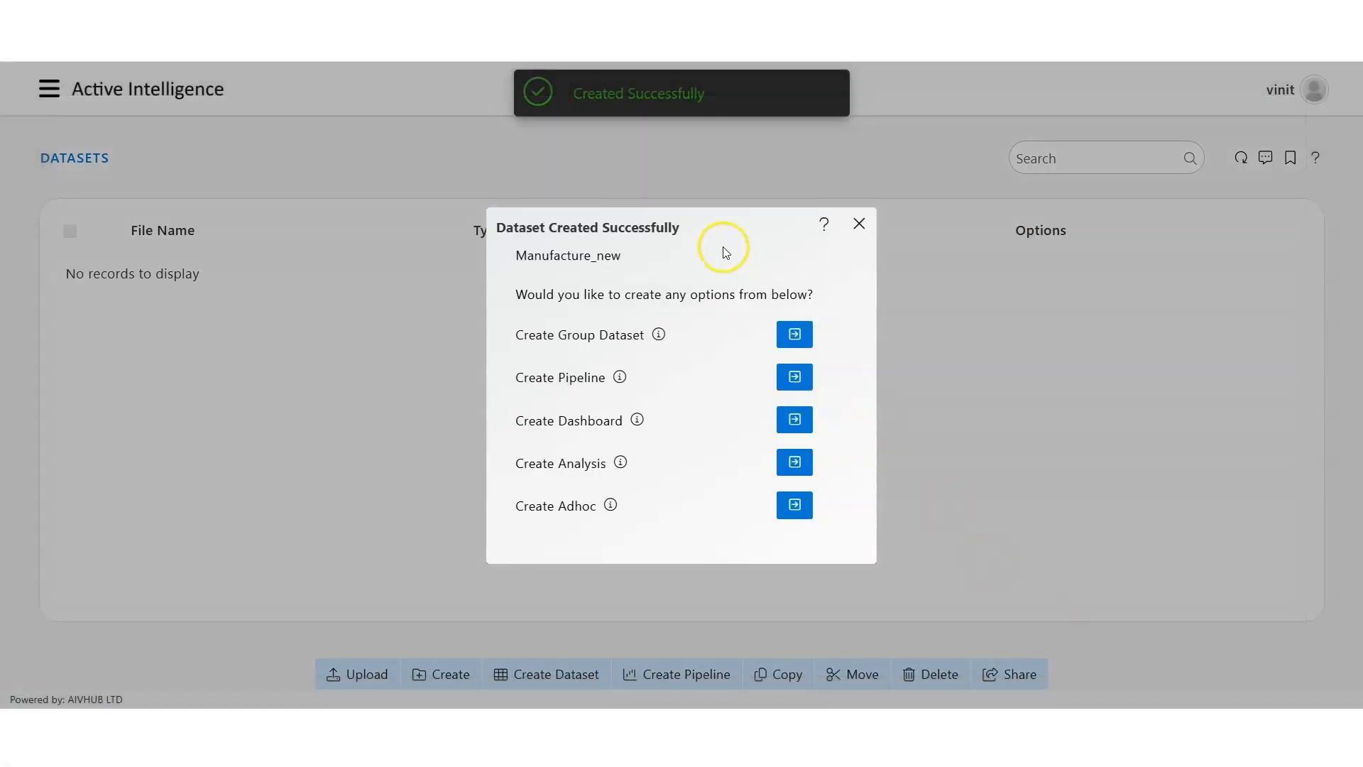
pyautogui.click(860, 225)
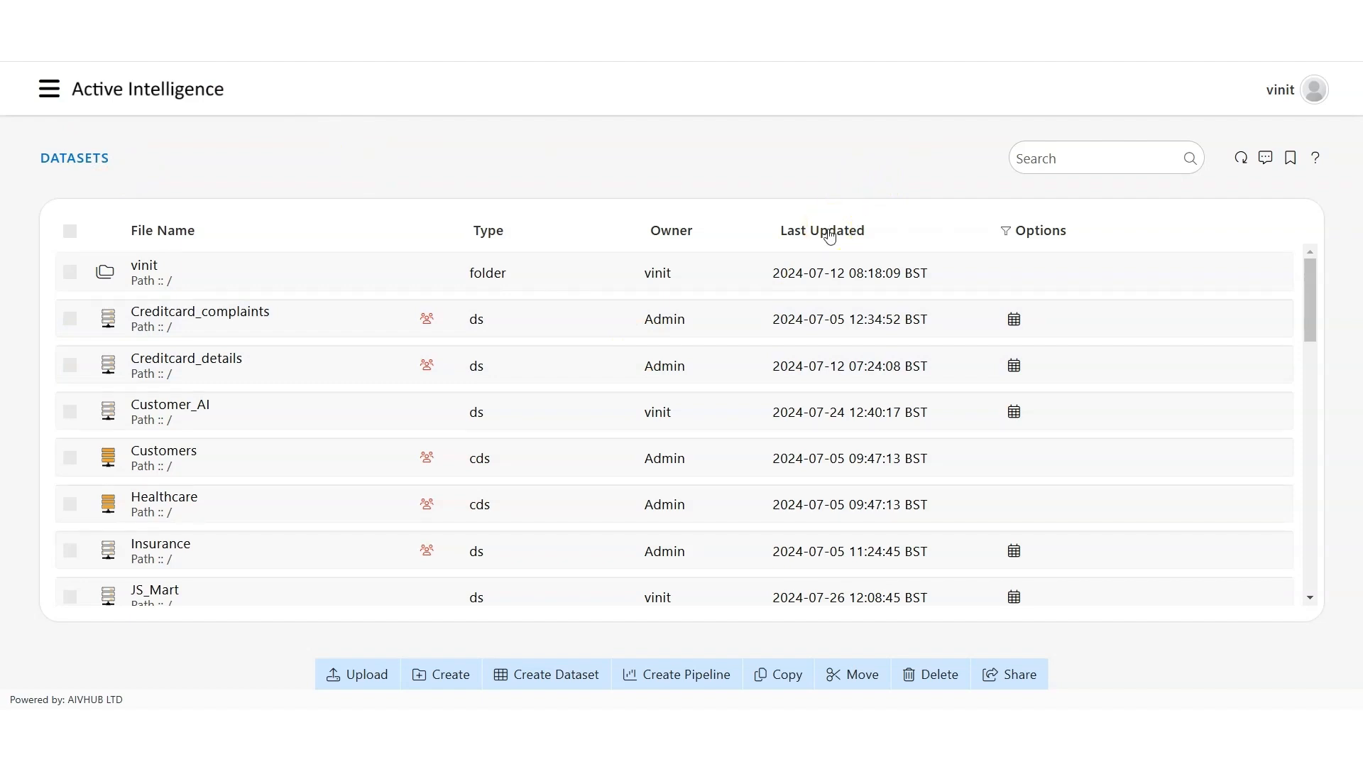
# Sort the dataset list by last updated, newest first.
pyautogui.click(829, 235)
pyautogui.click(831, 235)
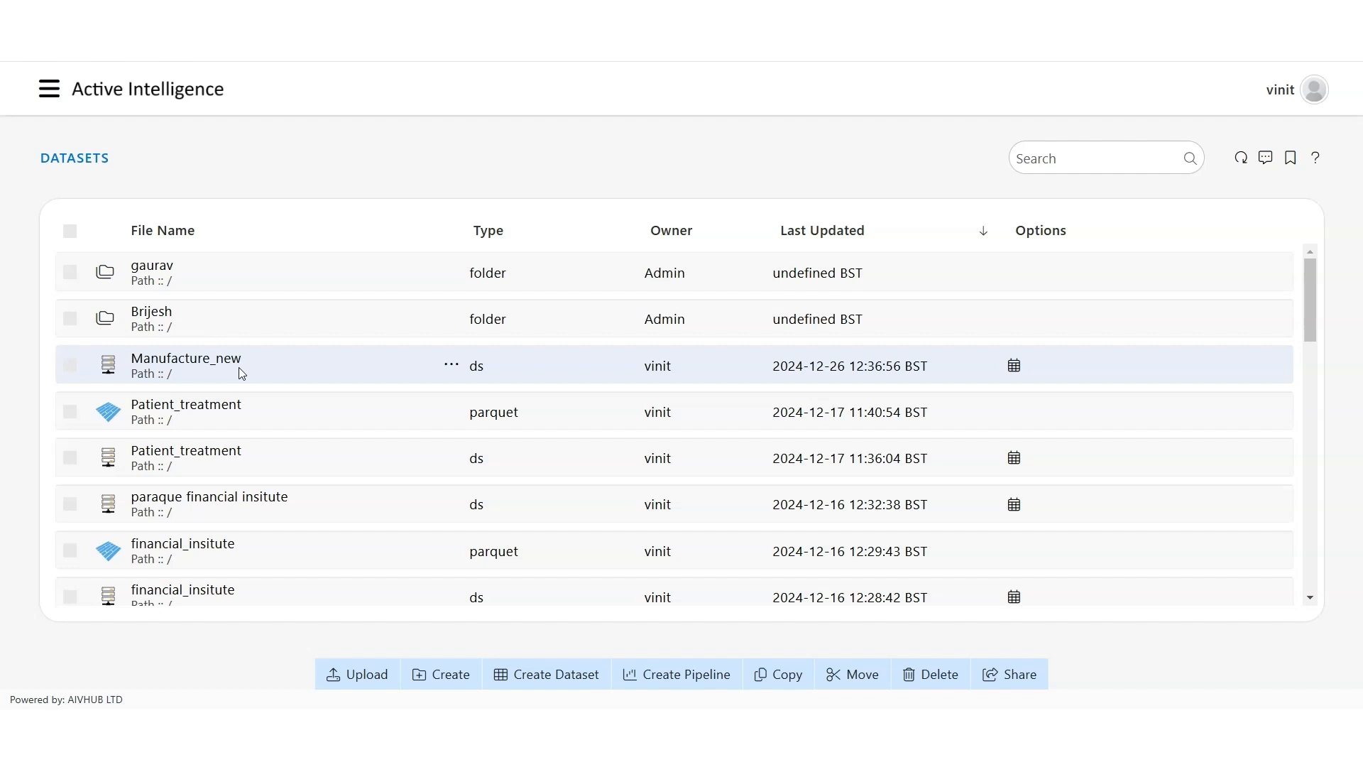
# Create a new dashboard named manufacure_first.
pyautogui.click(48, 101)
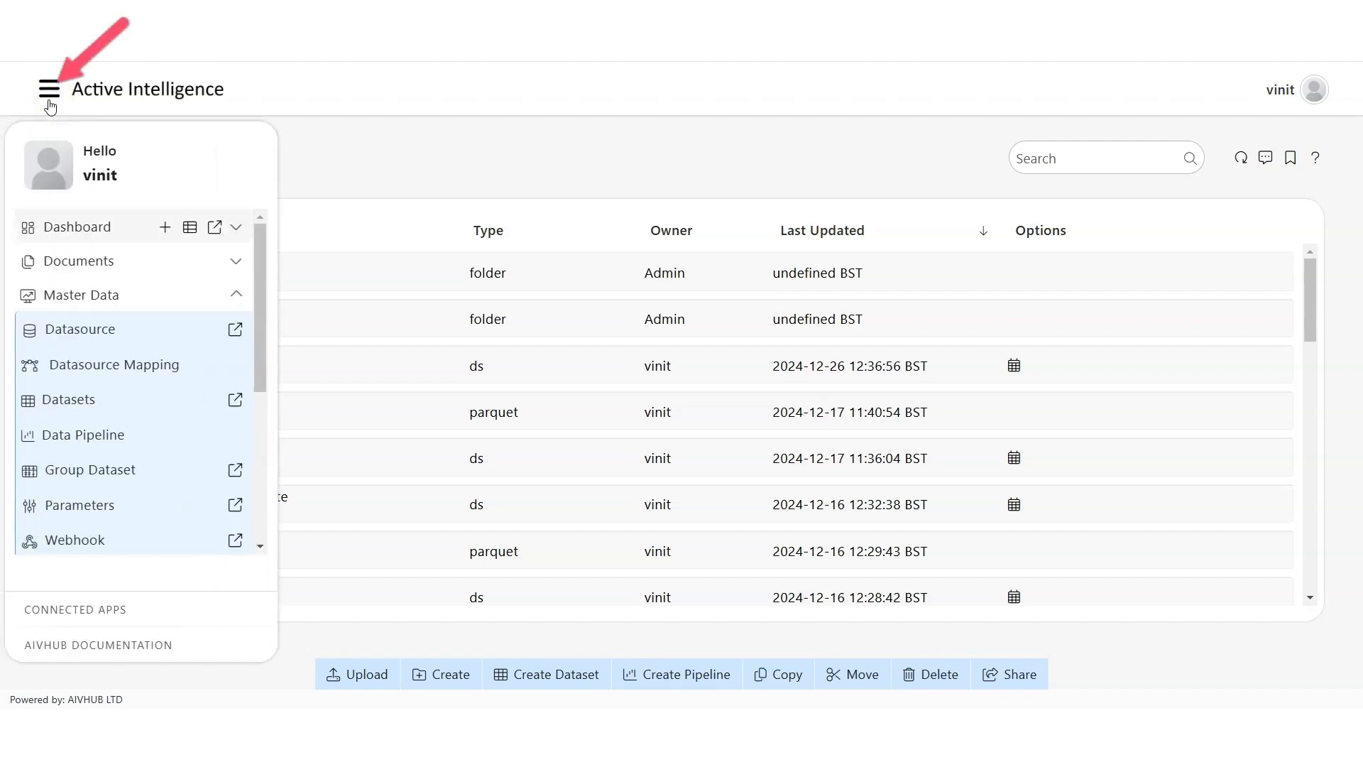
pyautogui.click(165, 227)
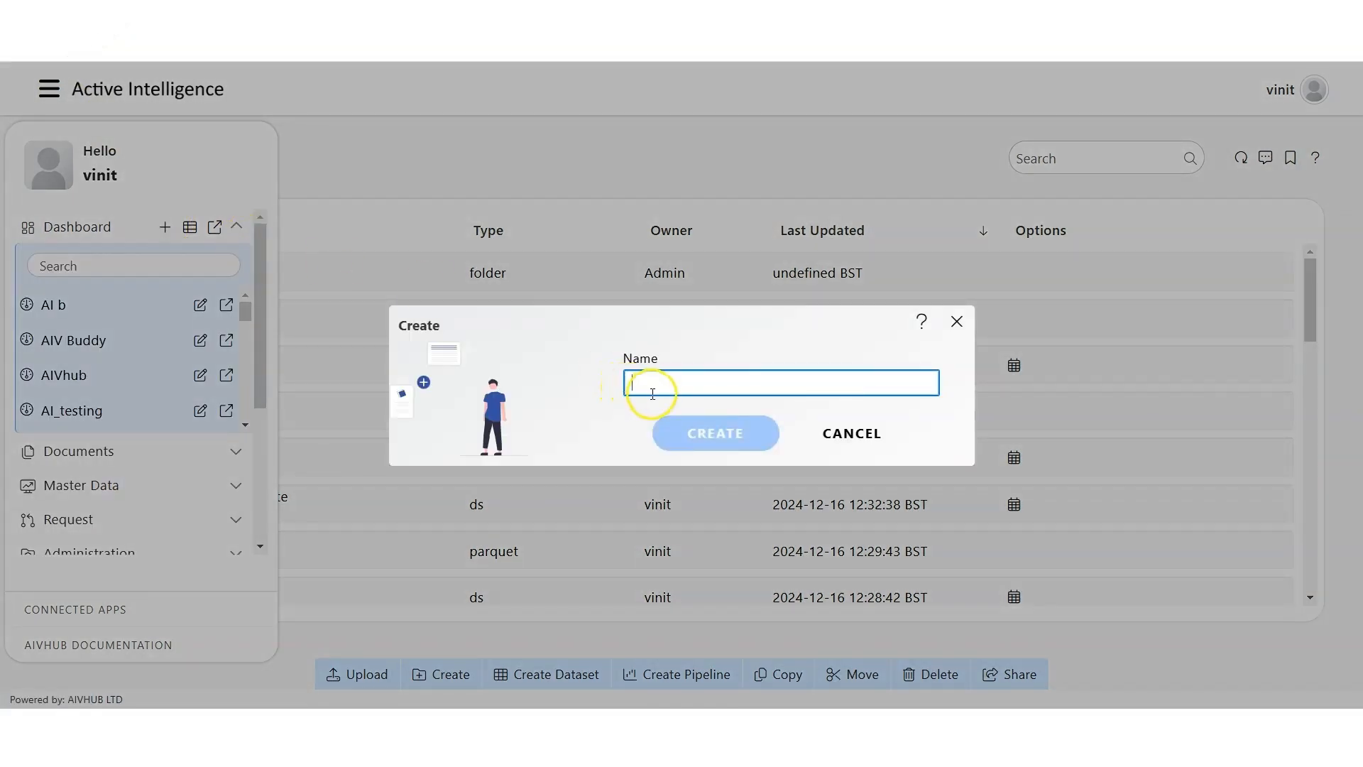
pyautogui.click(652, 394)
pyautogui.click(586, 377)
pyautogui.click(654, 384)
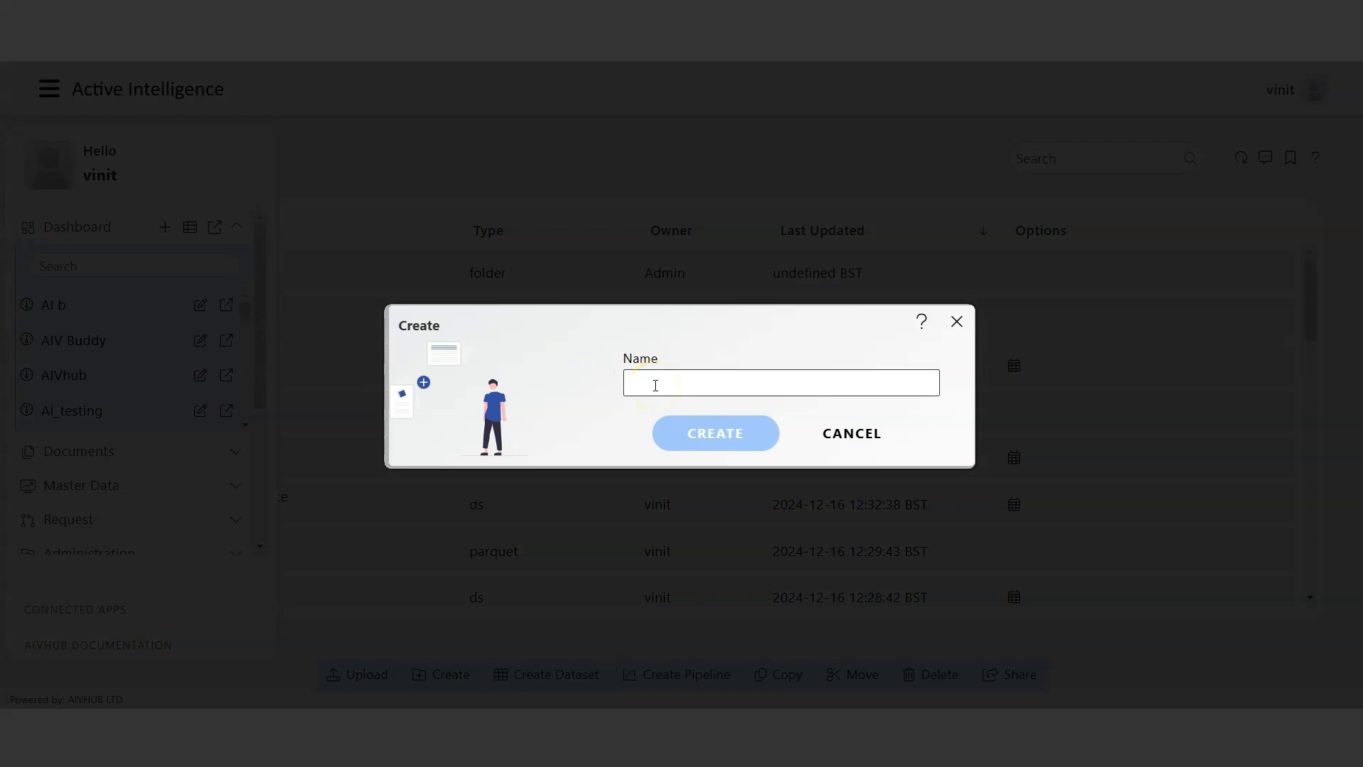
pyautogui.write('ma')
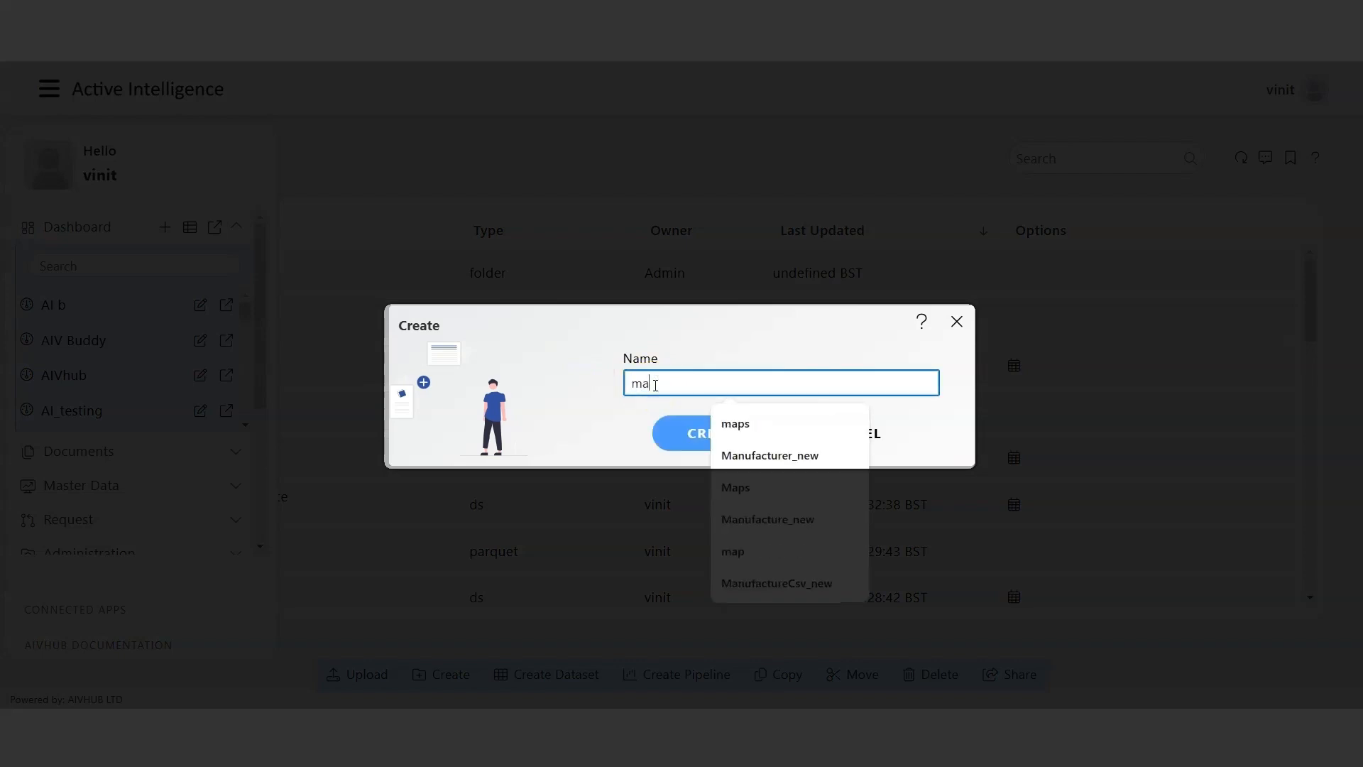
pyautogui.write('nufacure')
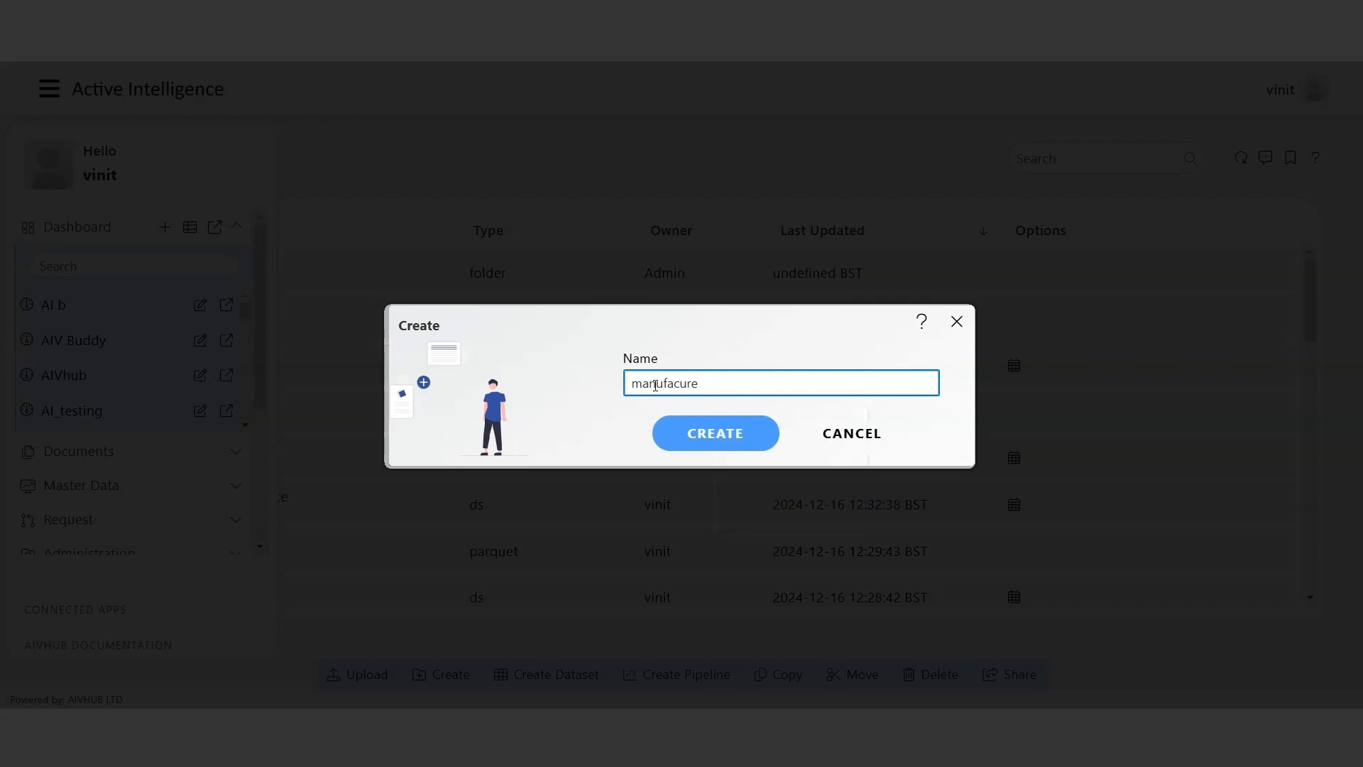
pyautogui.write('_first')
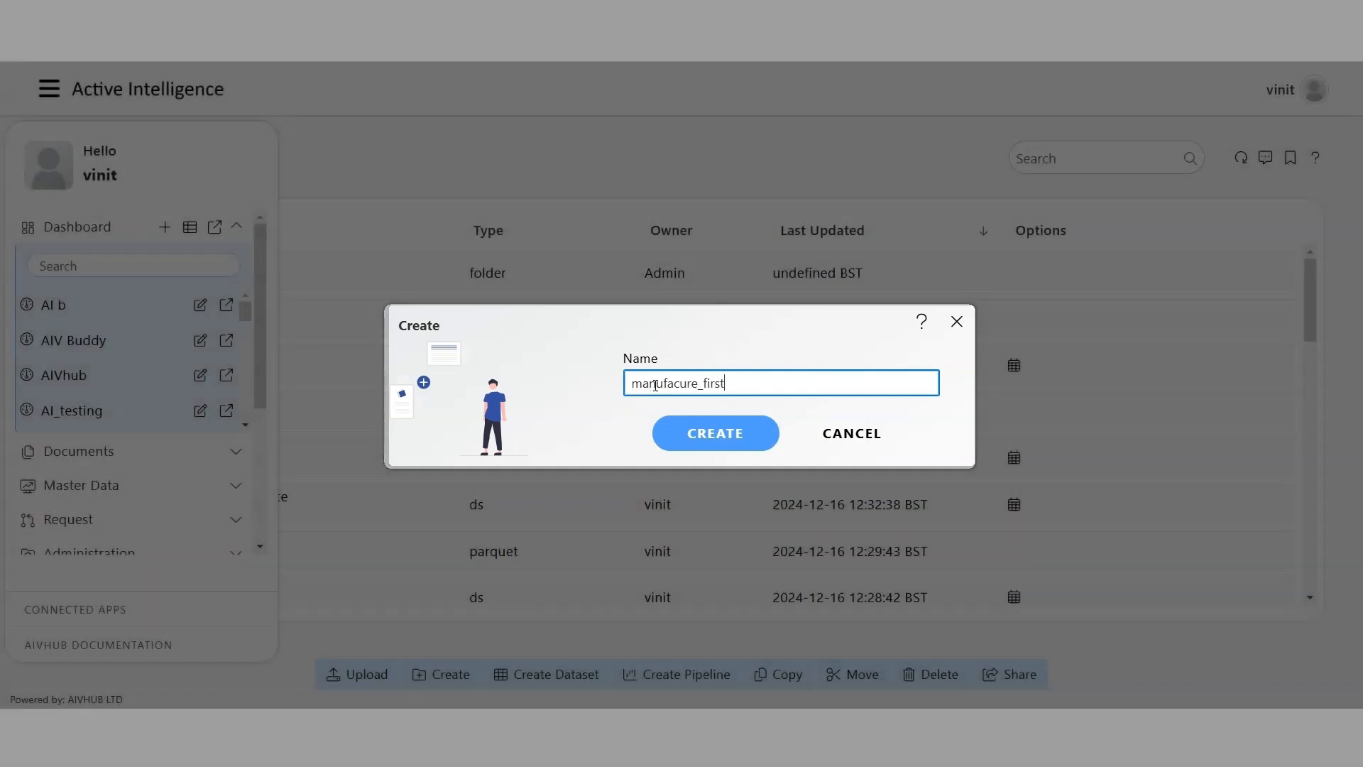
pyautogui.click(703, 434)
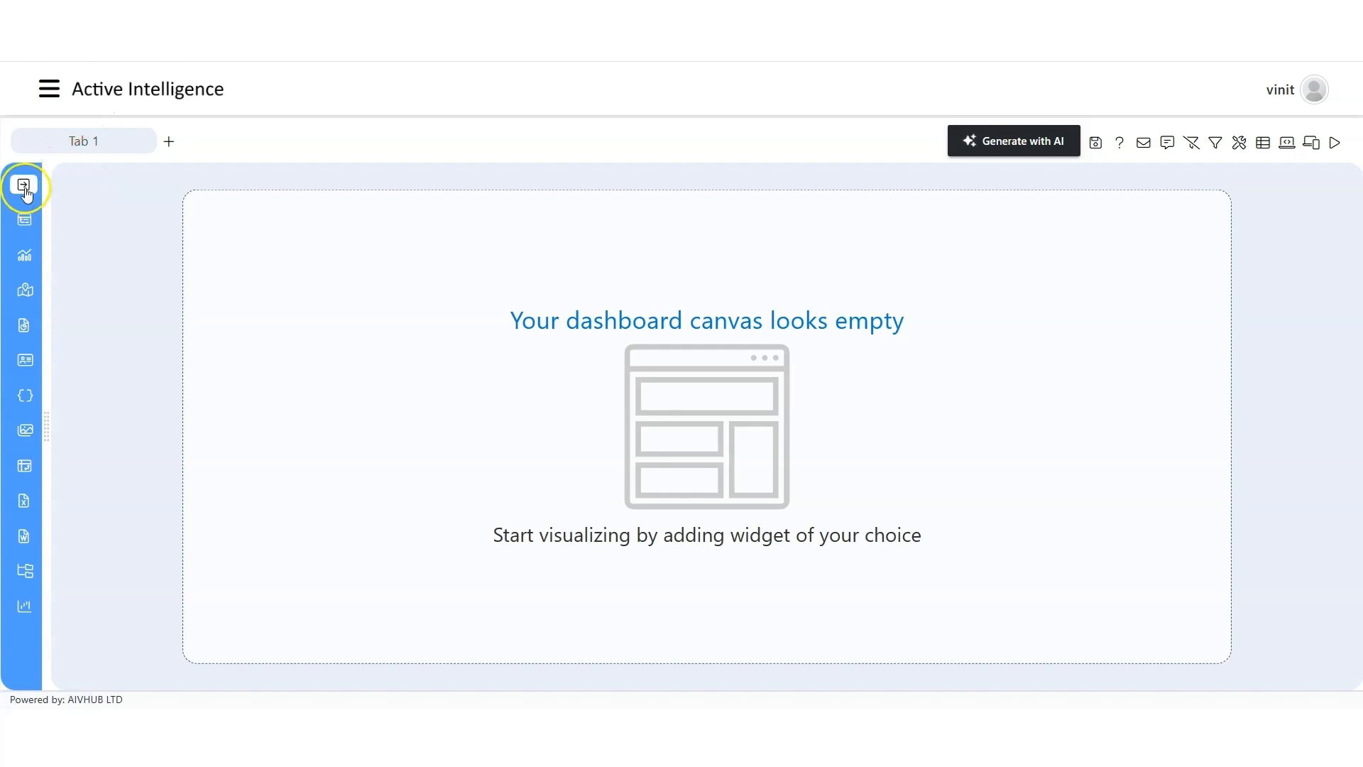
# Add a chart widget to the empty dashboard and set its chart type to Bar.
pyautogui.click(24, 187)
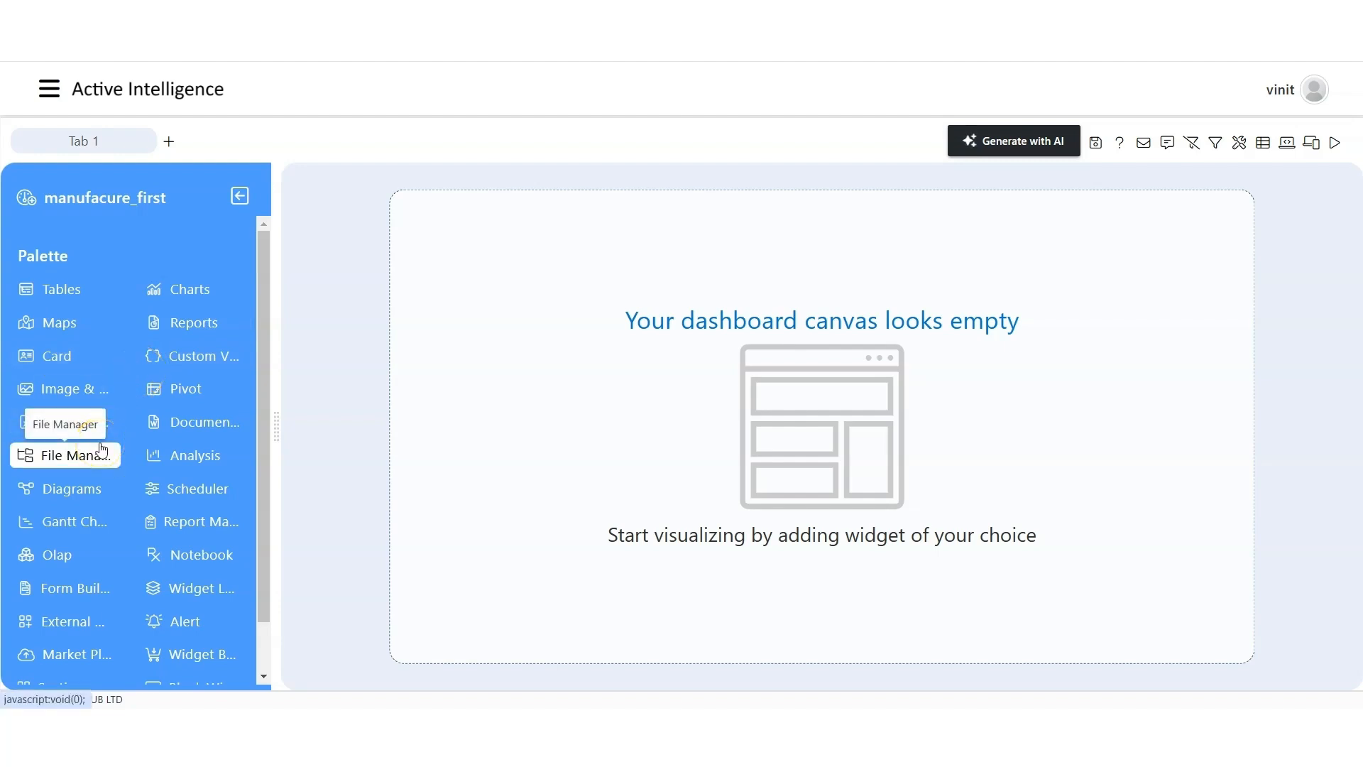
pyautogui.click(194, 289)
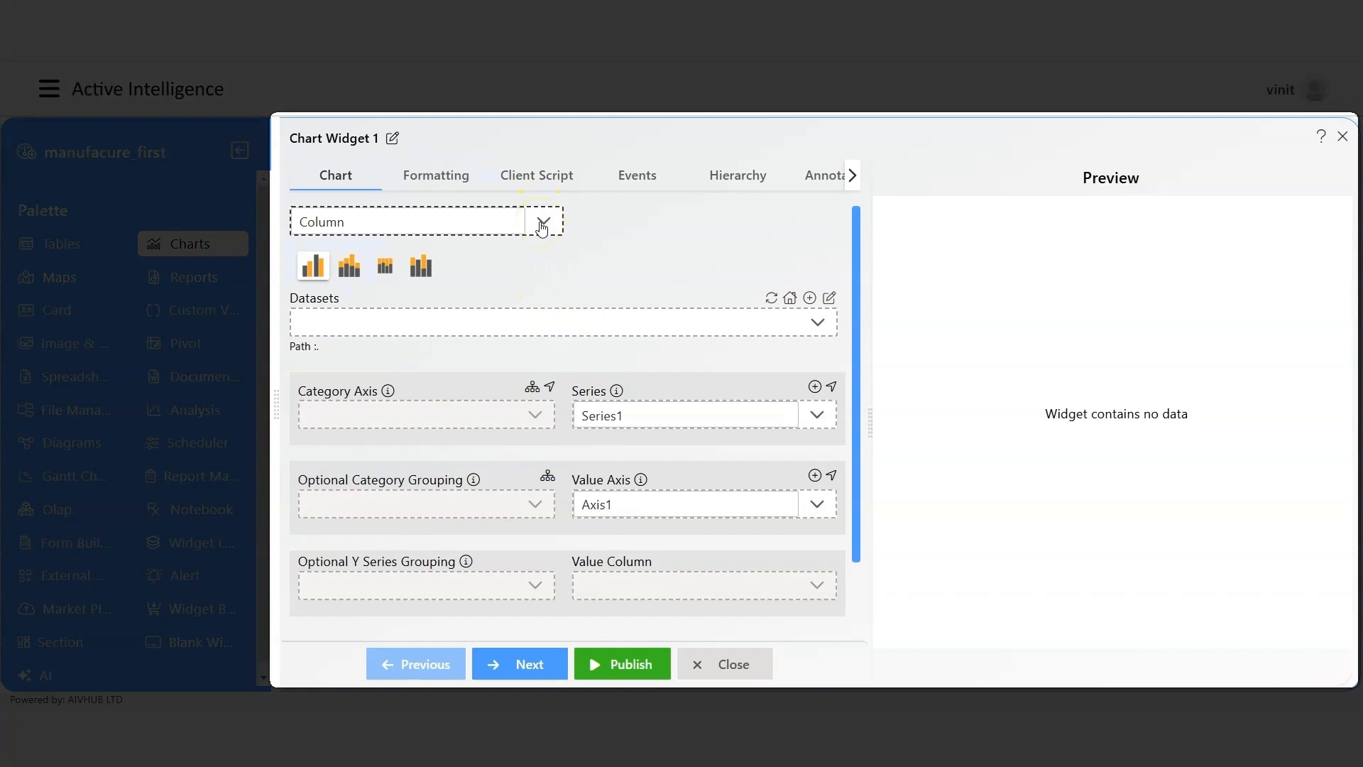
pyautogui.click(542, 224)
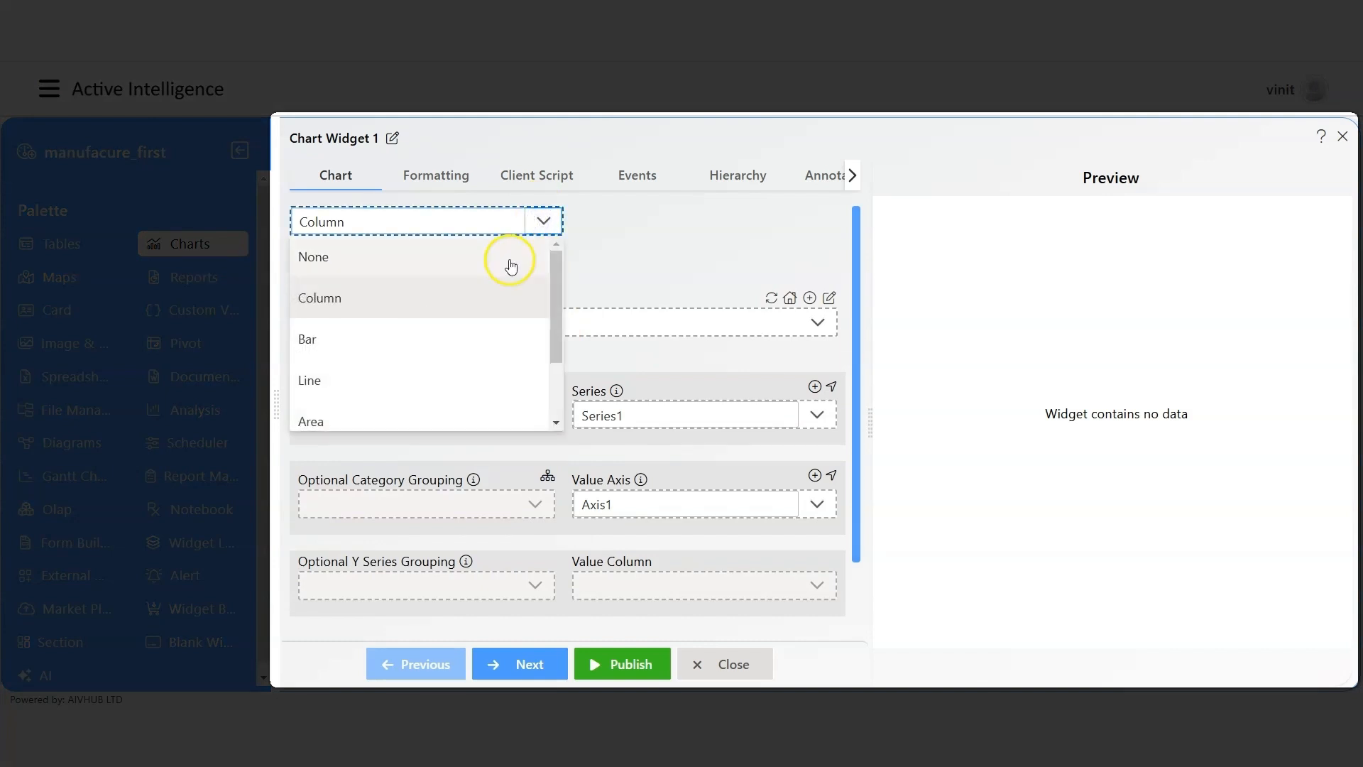
pyautogui.click(461, 338)
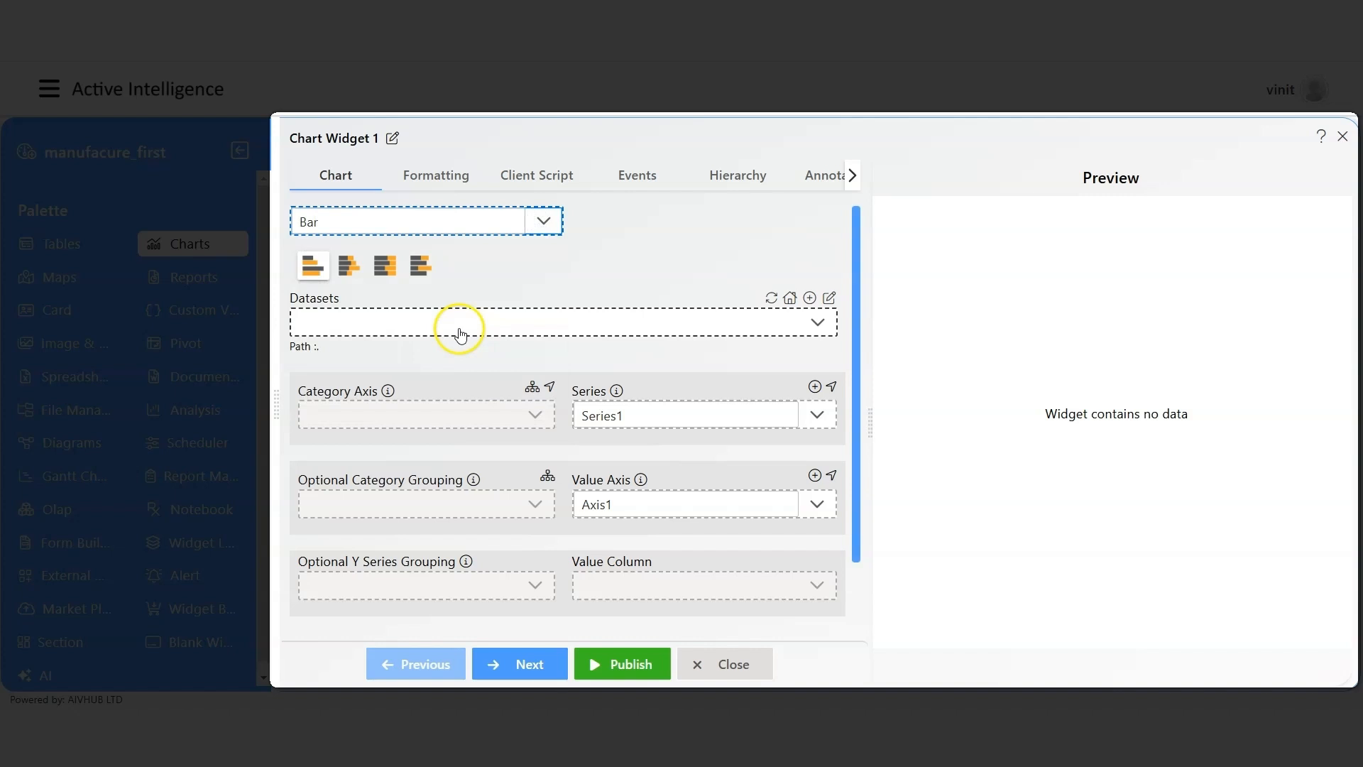
# Examine the other chart types and the bar chart variants, keeping Bar with its first variant.
pyautogui.click(537, 222)
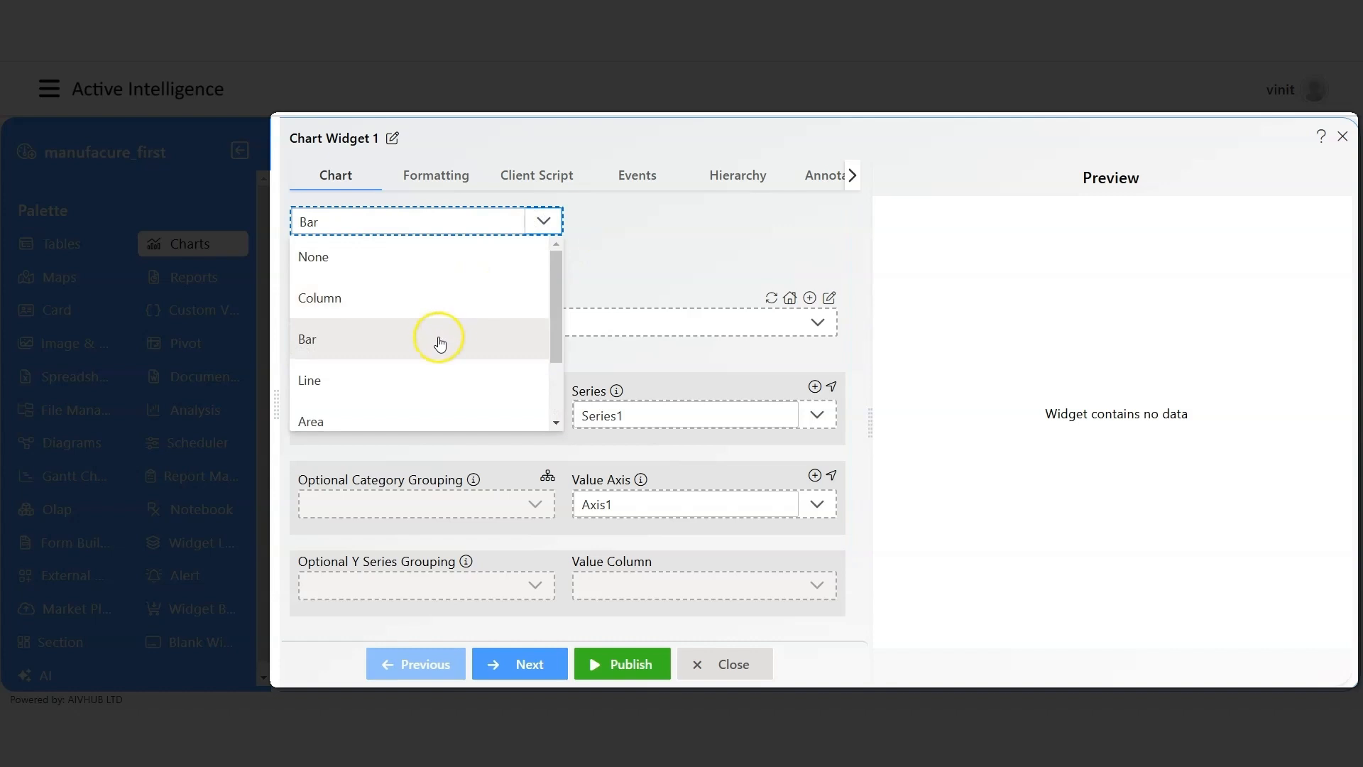
pyautogui.scroll(-2, 441, 343)
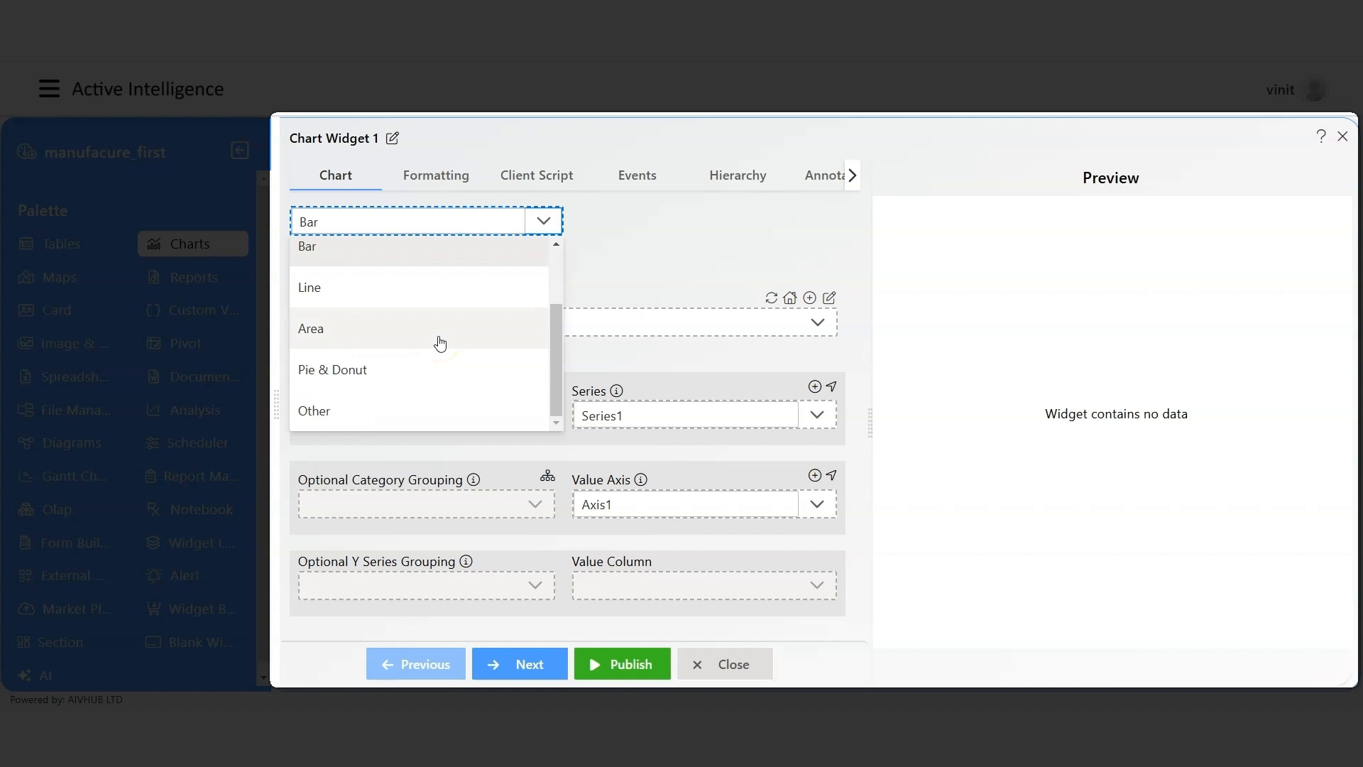
pyautogui.click(461, 350)
pyautogui.scroll(2, 461, 350)
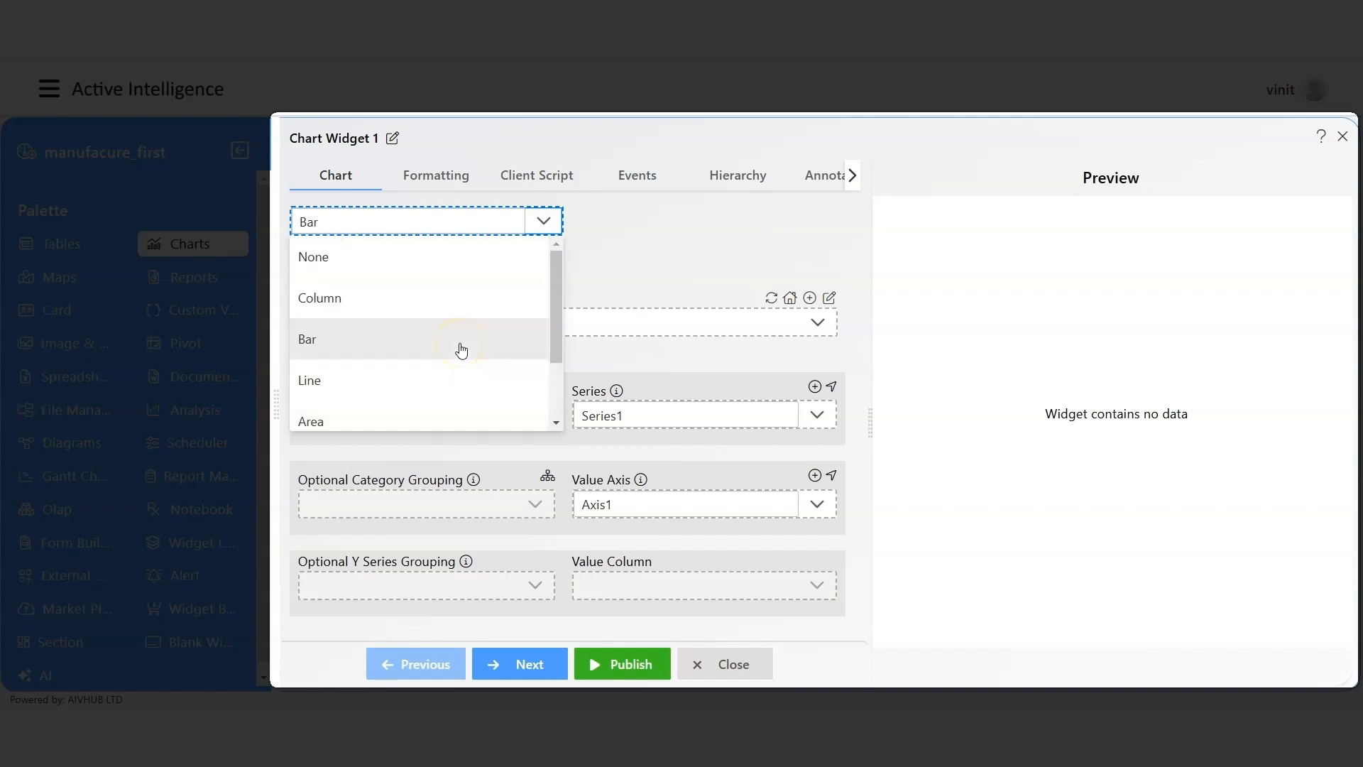
pyautogui.click(461, 349)
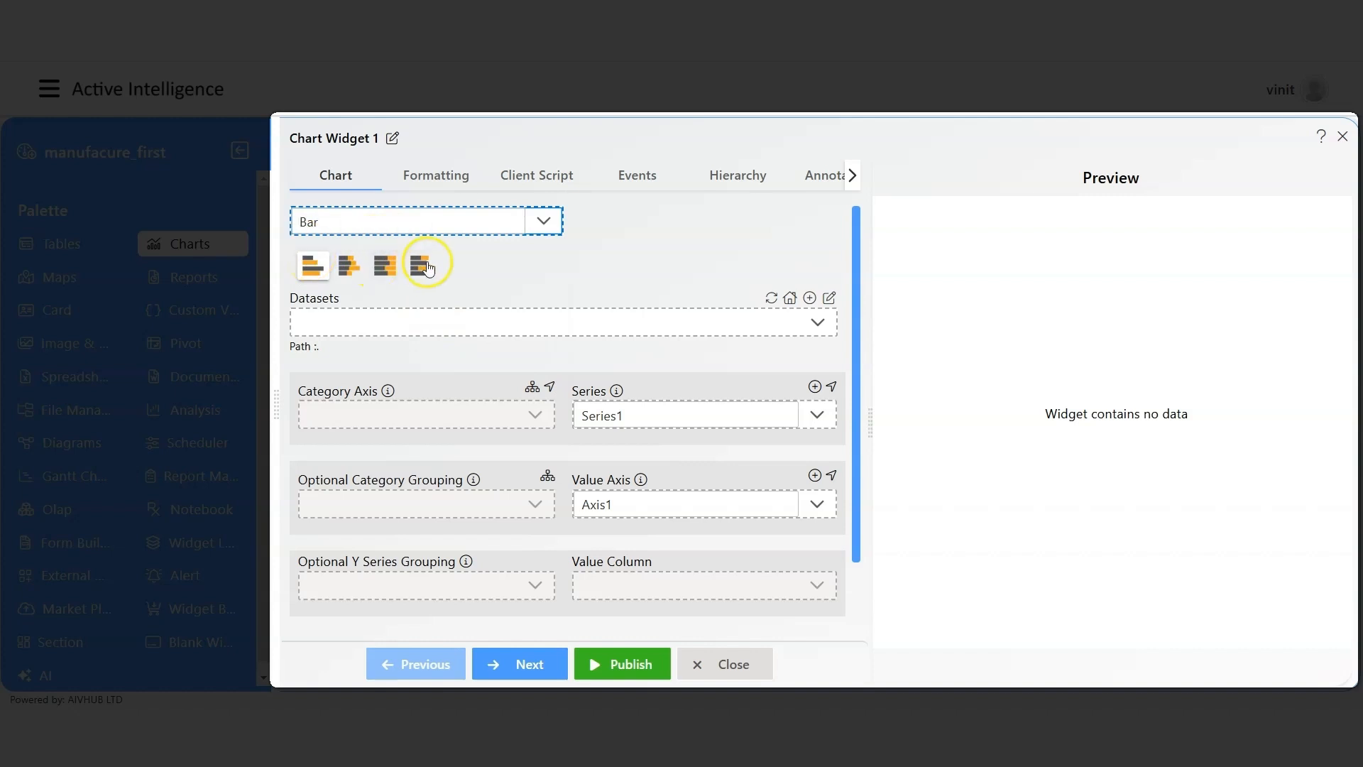
pyautogui.click(314, 270)
pyautogui.click(346, 274)
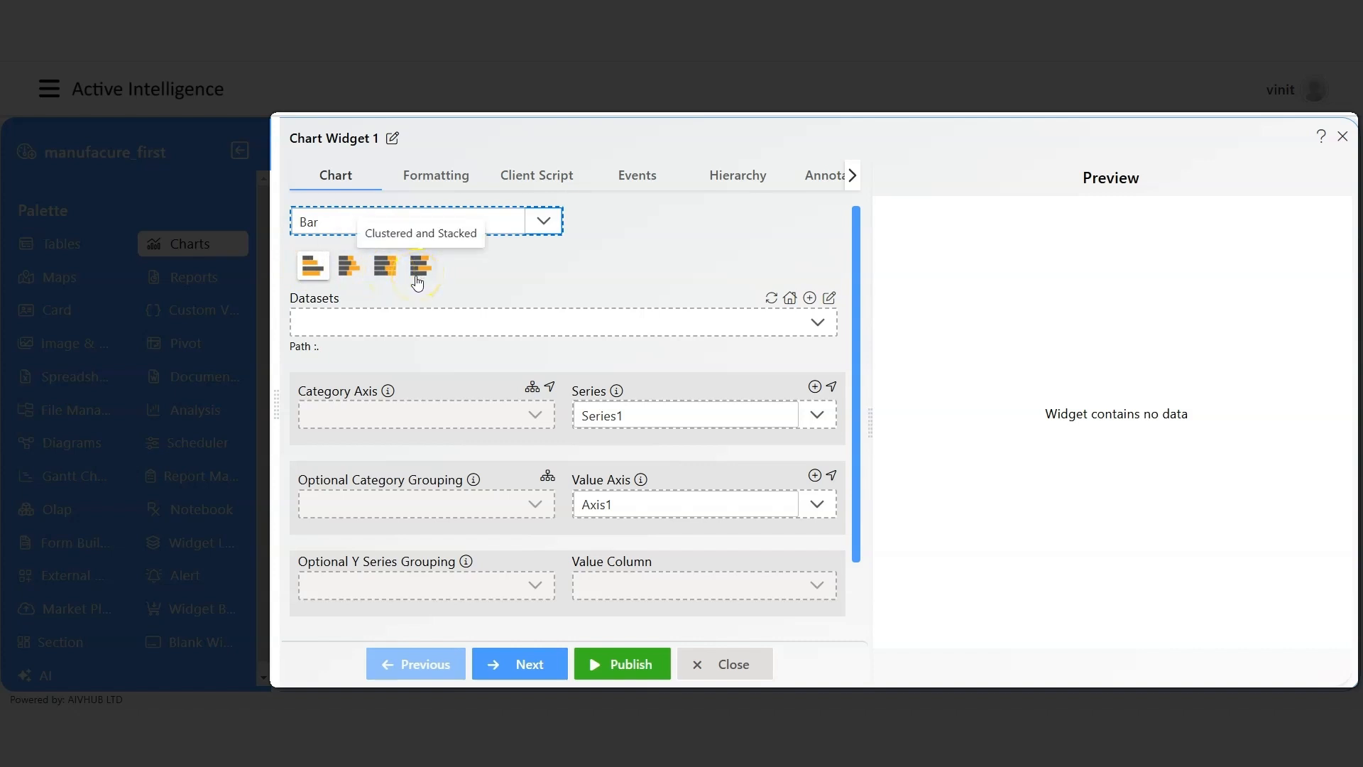
pyautogui.click(319, 267)
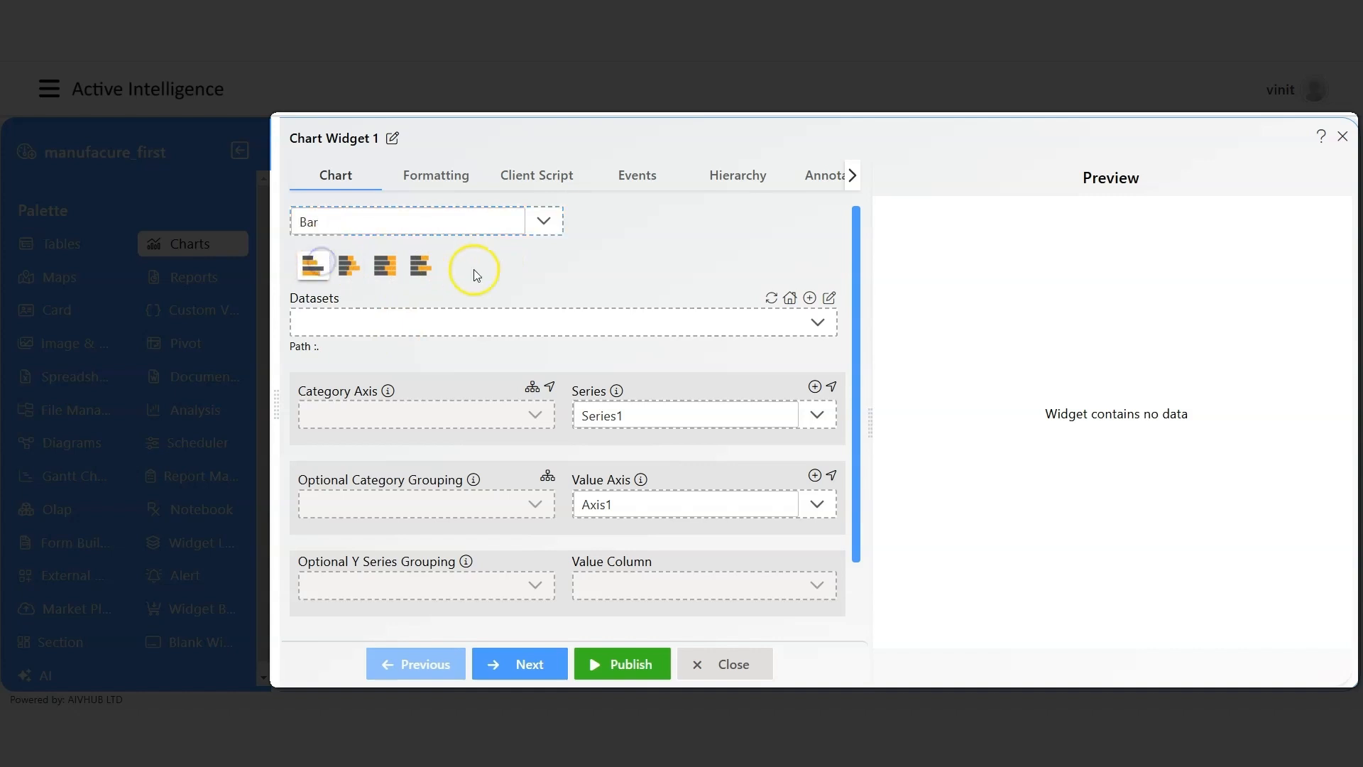
# Search the datasets for "manu" and assign Manufacture_new.ds to the chart.
pyautogui.click(467, 326)
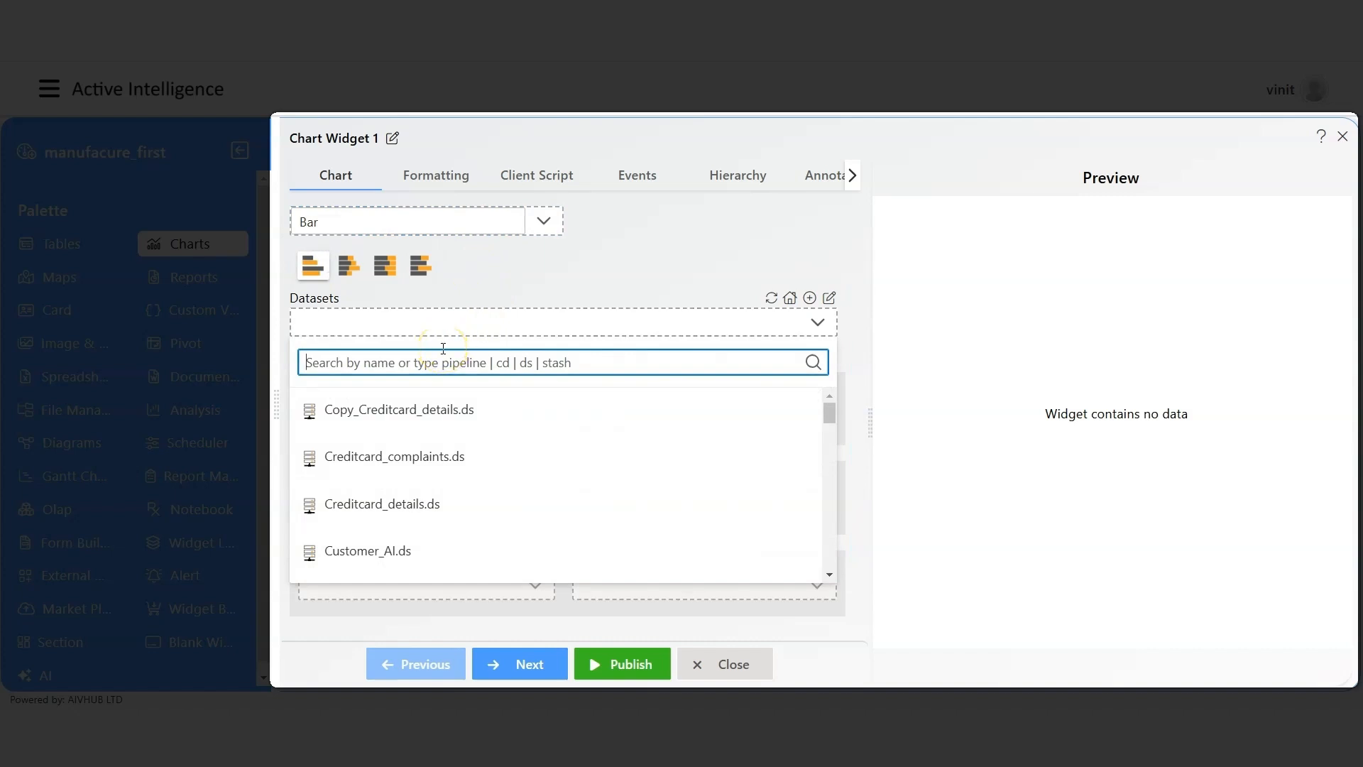
pyautogui.write('manui')
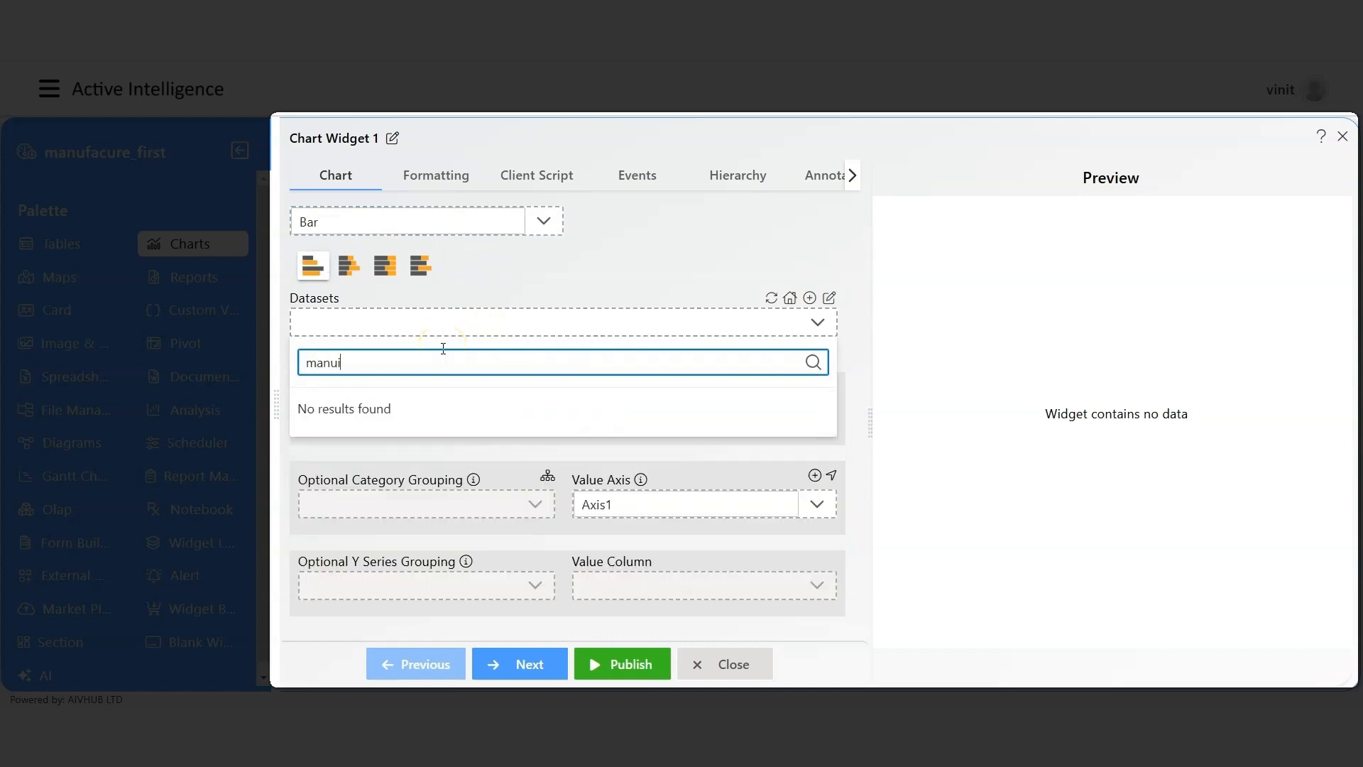
pyautogui.press('BackSpace')
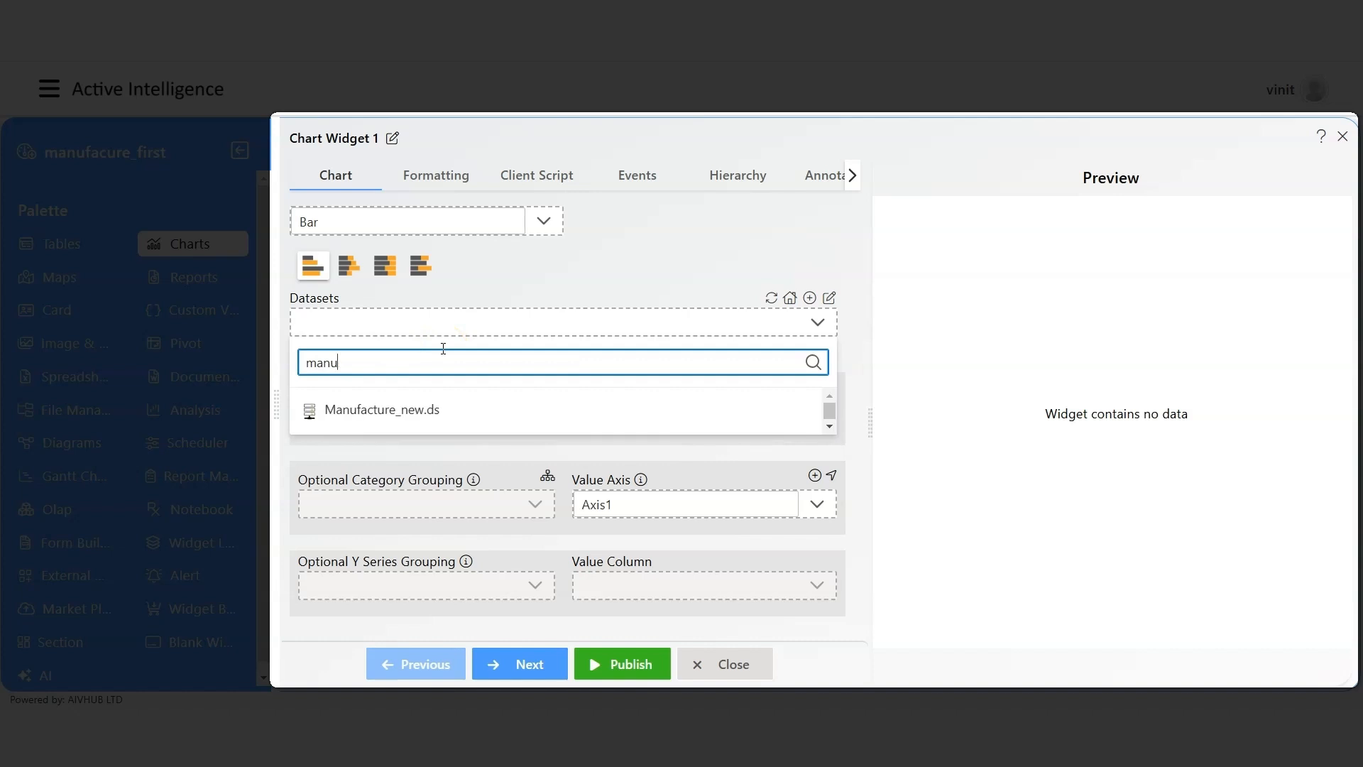
pyautogui.click(397, 407)
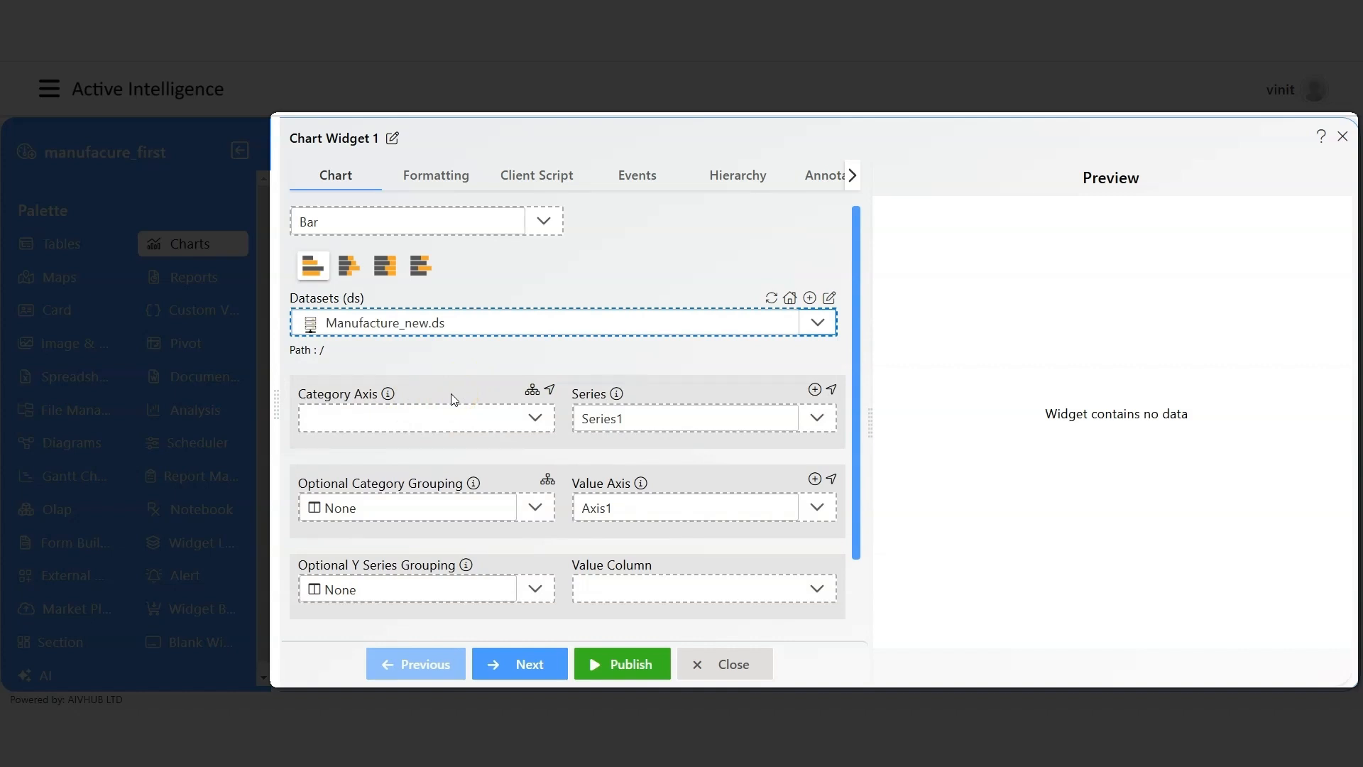
# Set the bar chart's category axis to the Country column.
pyautogui.click(472, 416)
pyautogui.click(478, 421)
pyautogui.click(478, 423)
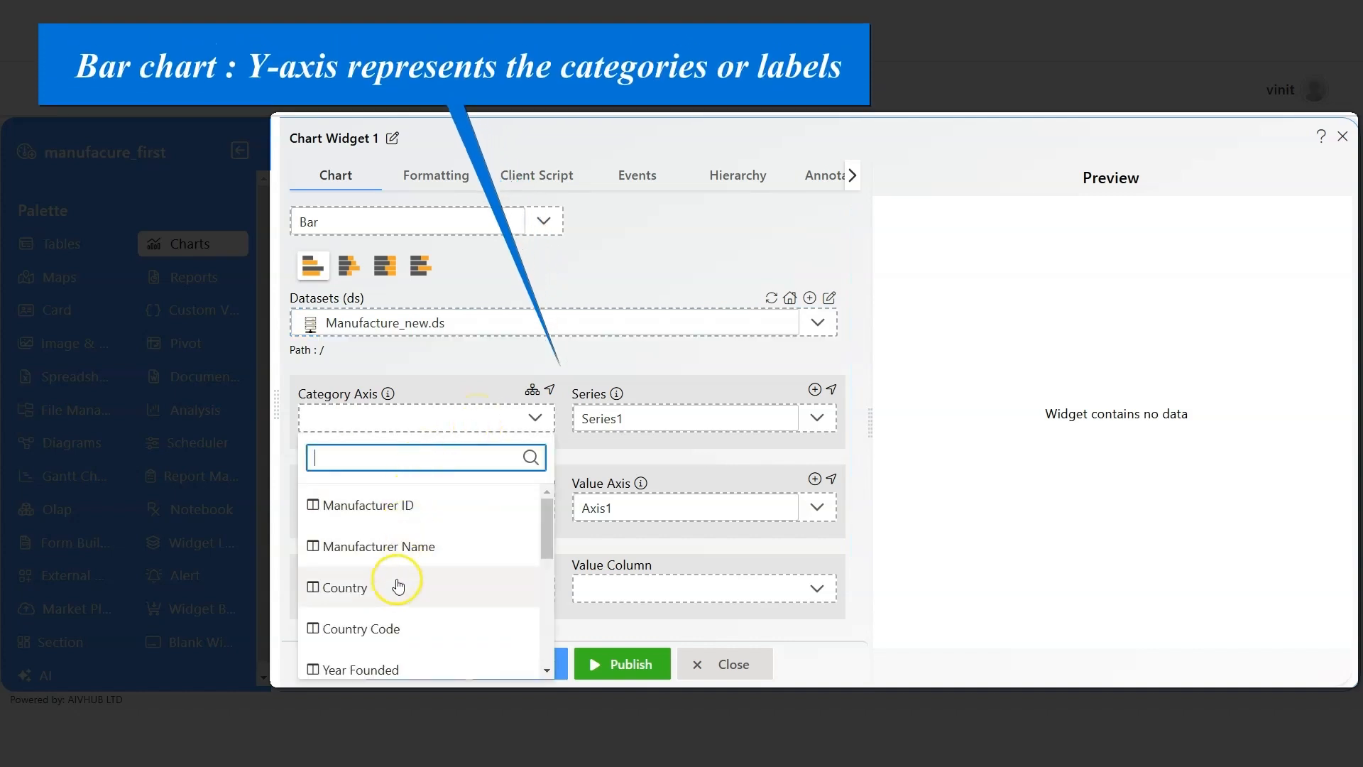
pyautogui.click(398, 587)
# Set the bar chart's value column to Number of Employees.
pyautogui.click(640, 598)
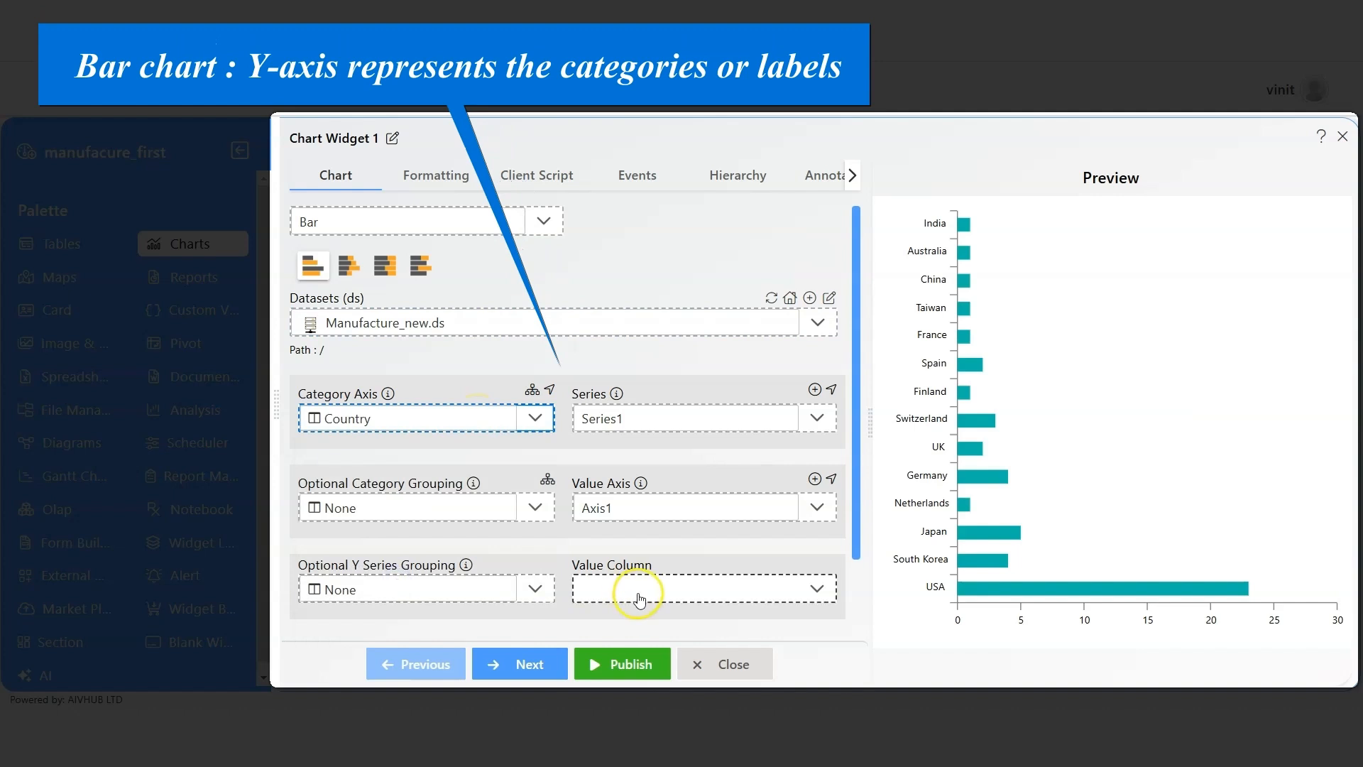
pyautogui.click(641, 596)
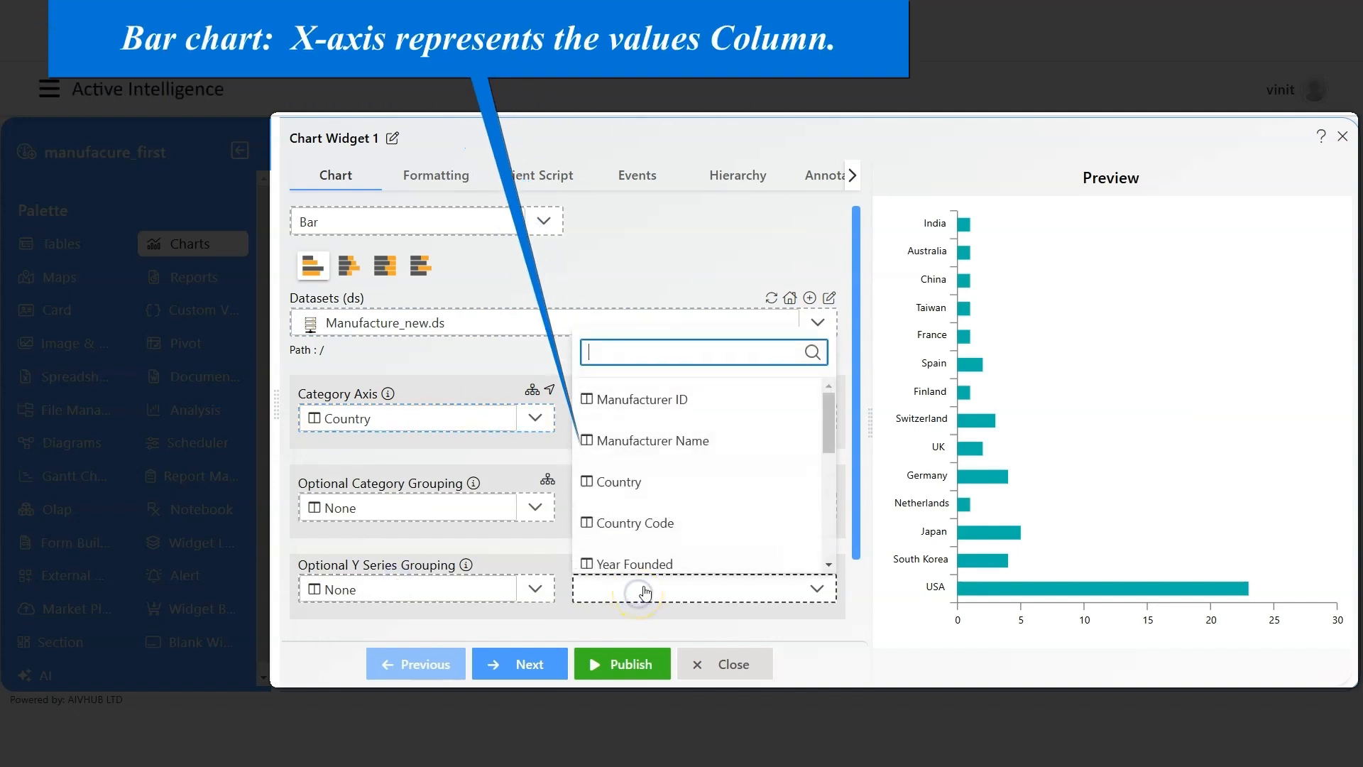
pyautogui.scroll(-5, 672, 530)
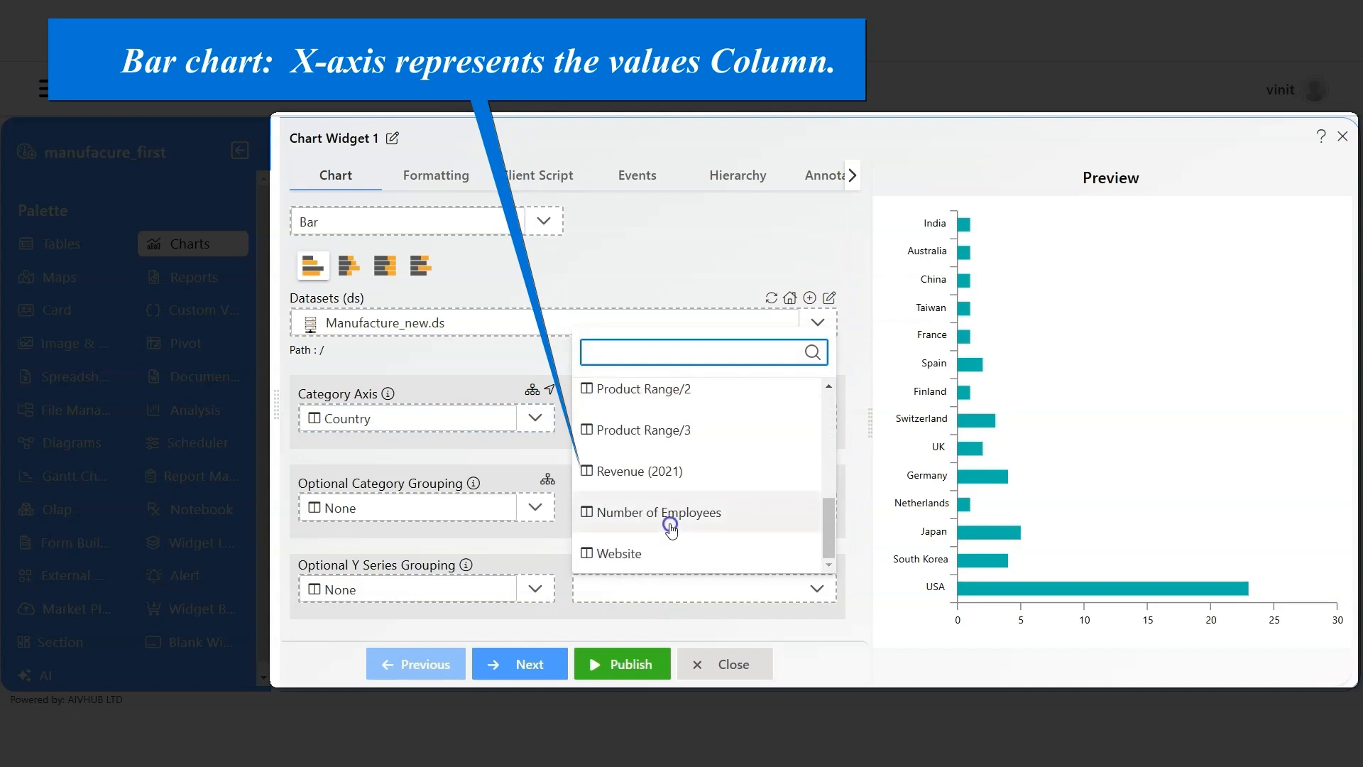
pyautogui.click(671, 527)
# Look through the aggregation options and set the value column's aggregation to Sum.
pyautogui.scroll(-2, 672, 526)
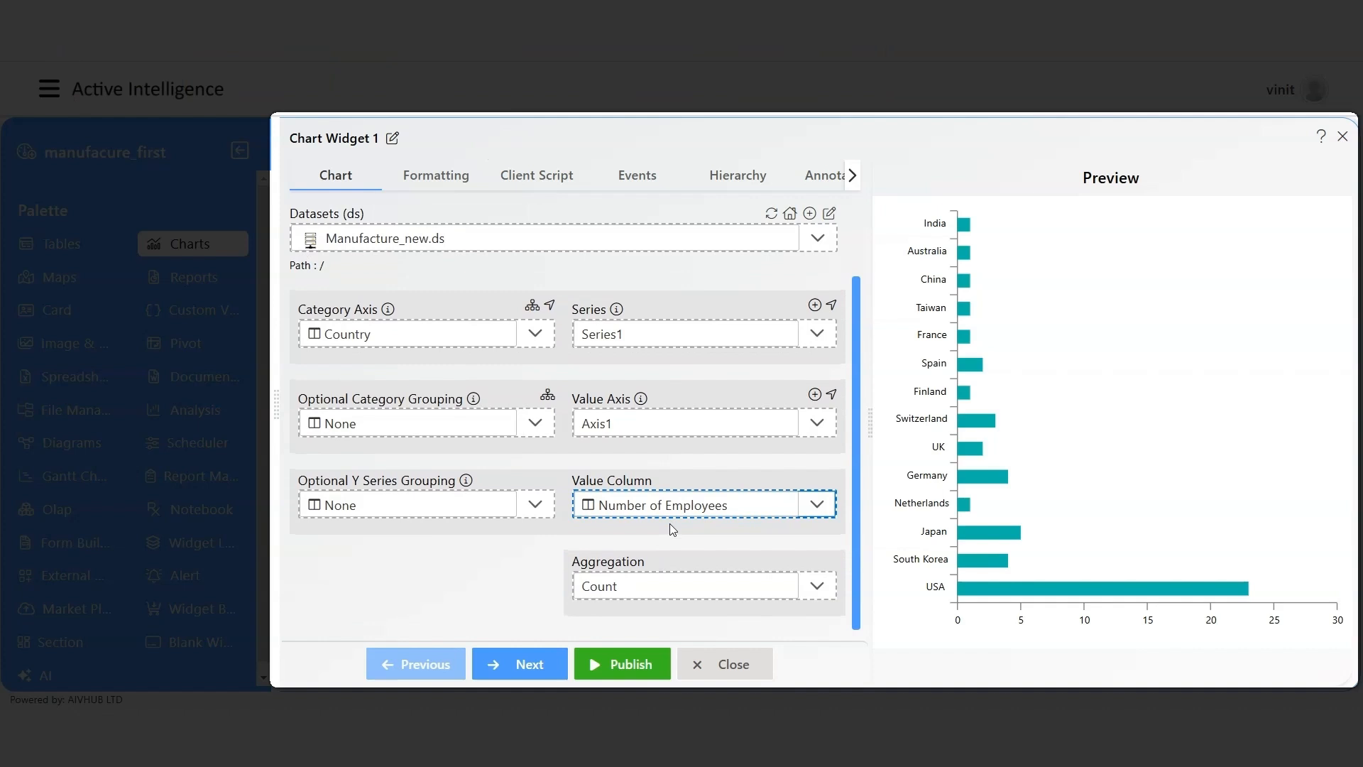
pyautogui.click(628, 580)
pyautogui.click(650, 590)
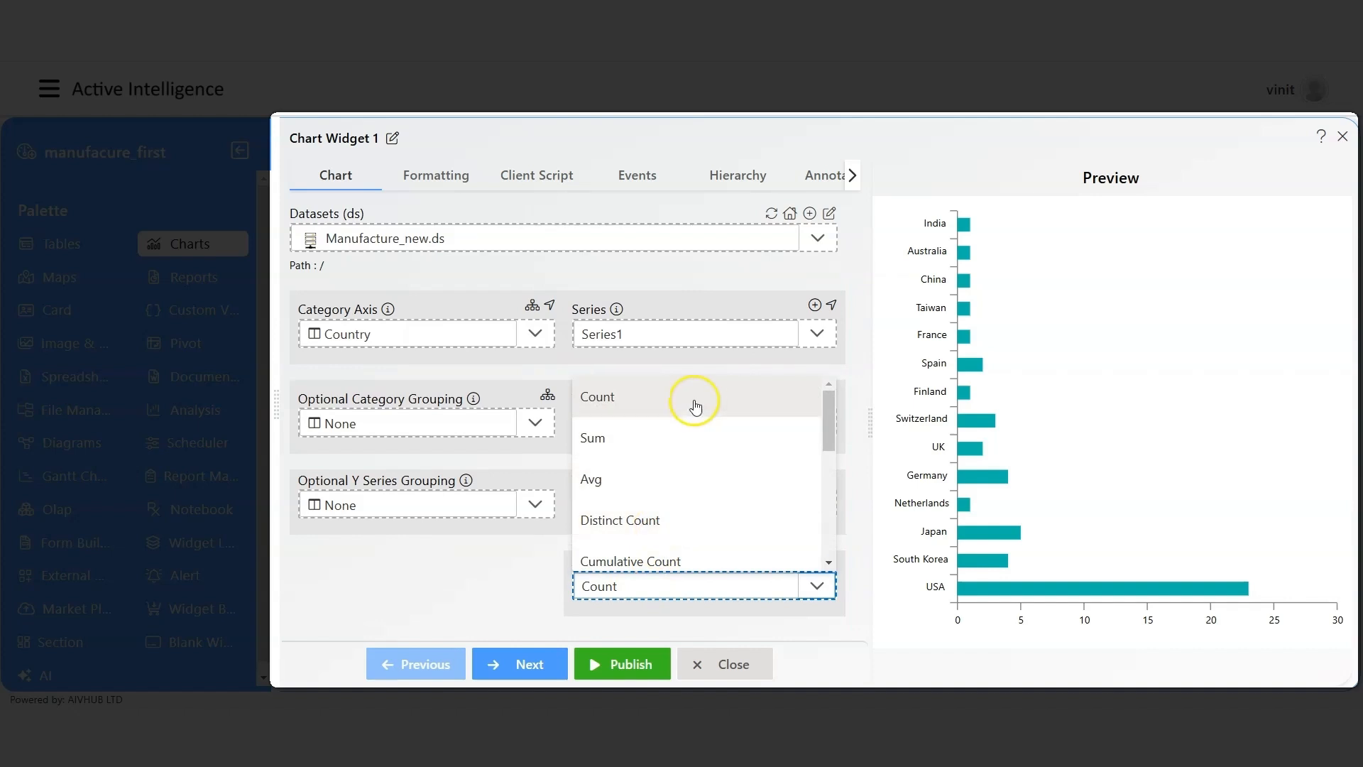
pyautogui.click(660, 490)
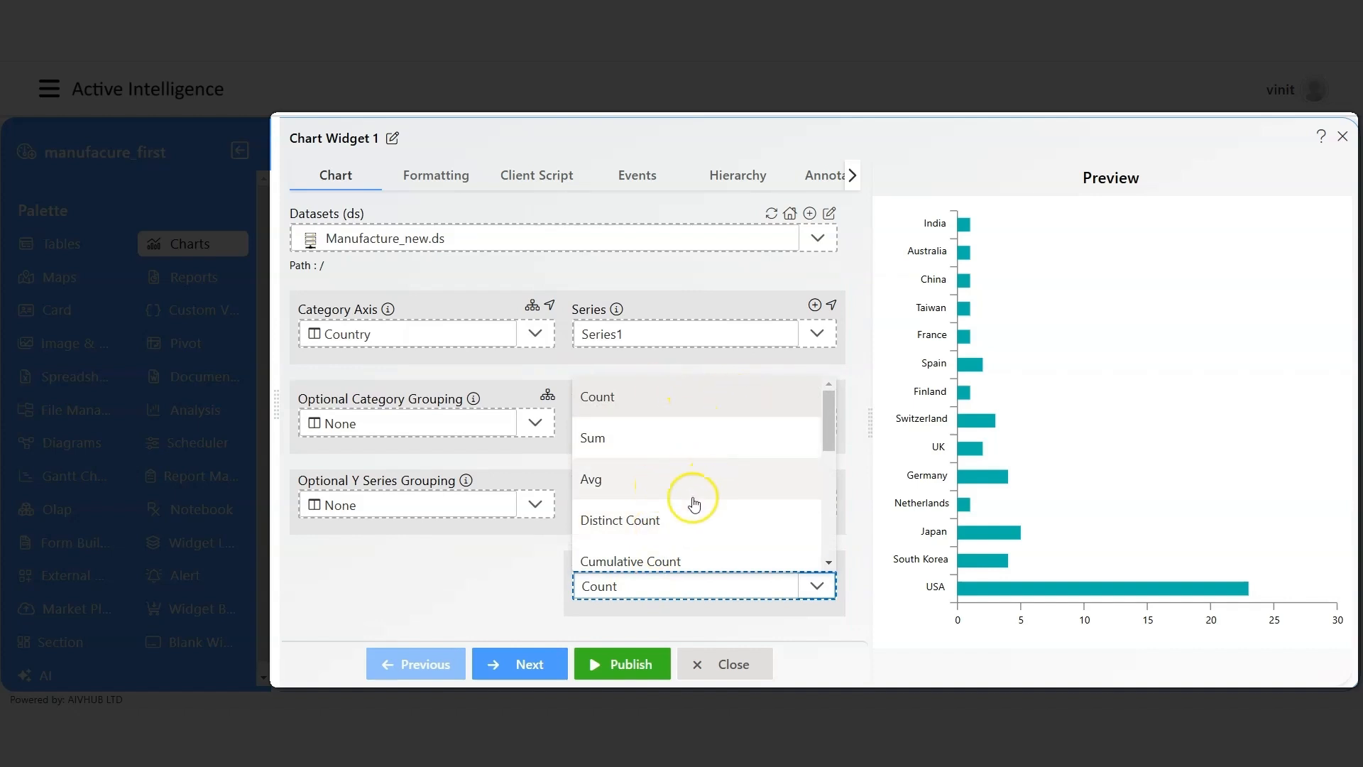
pyautogui.scroll(-3, 662, 529)
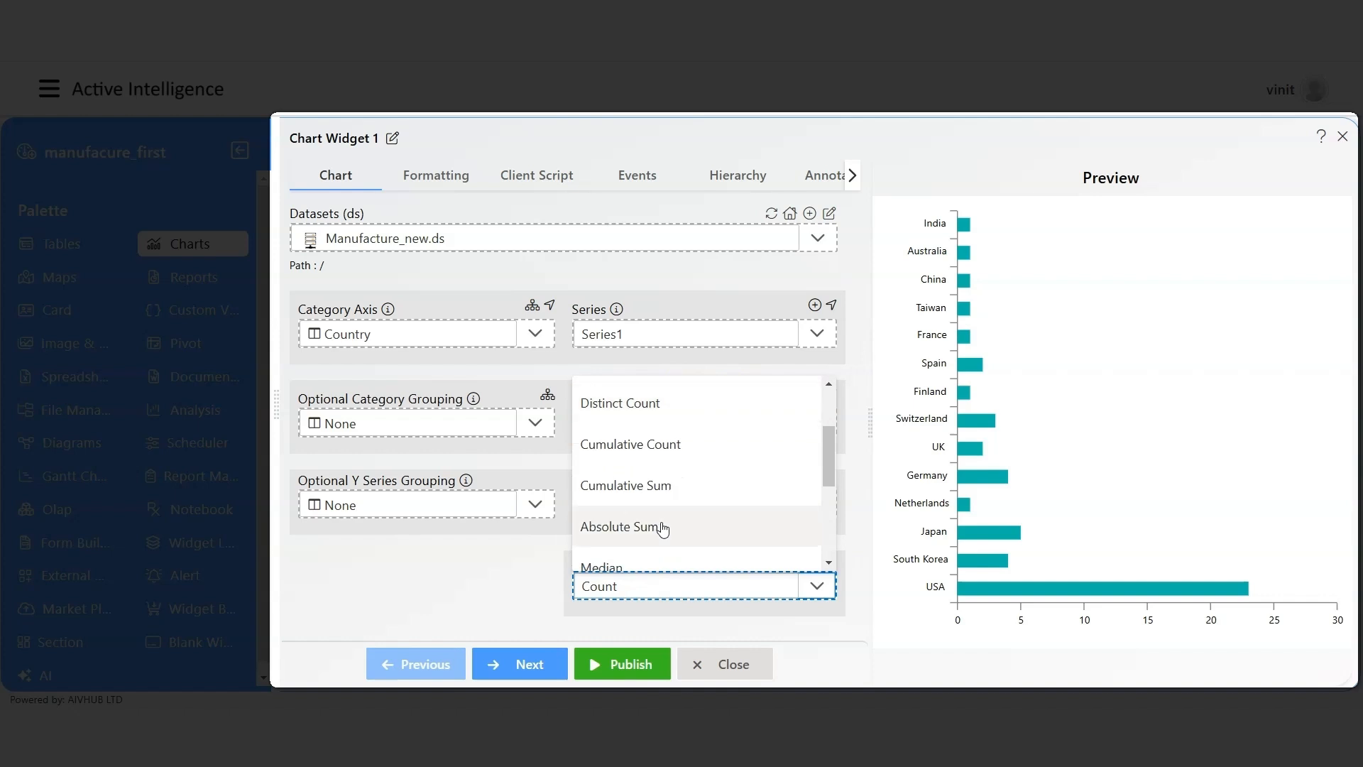
pyautogui.scroll(3, 660, 527)
pyautogui.click(656, 446)
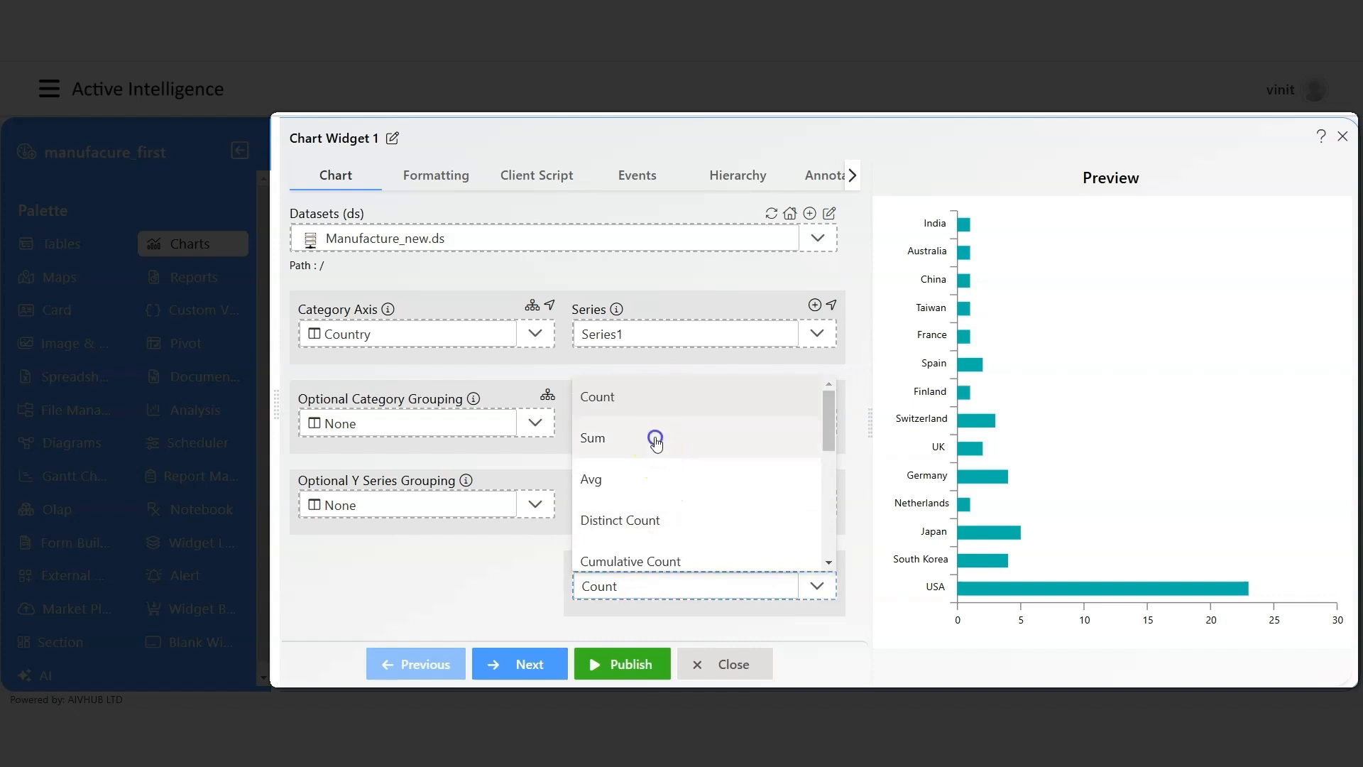
pyautogui.click(545, 556)
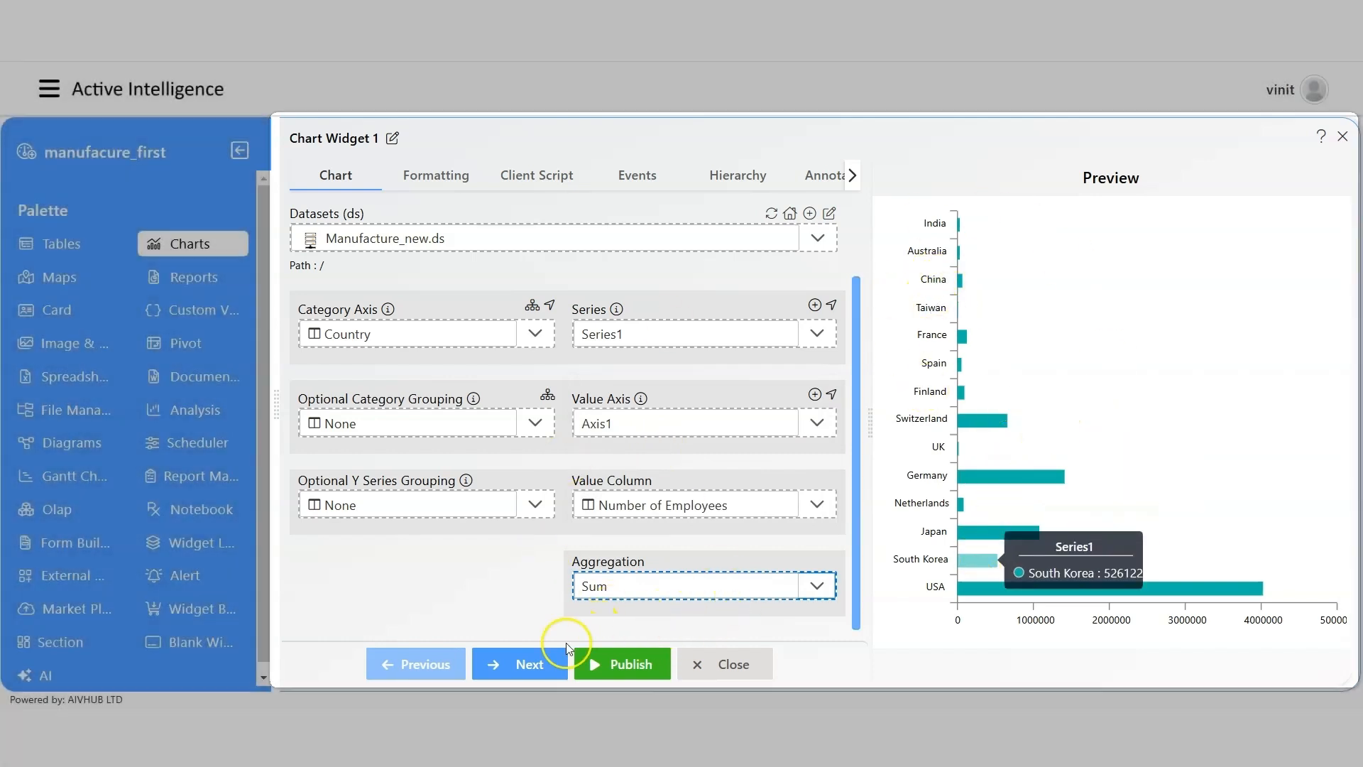
# Publish the bar chart to the dashboard and enlarge its widget so that all country bars fit.
pyautogui.click(620, 665)
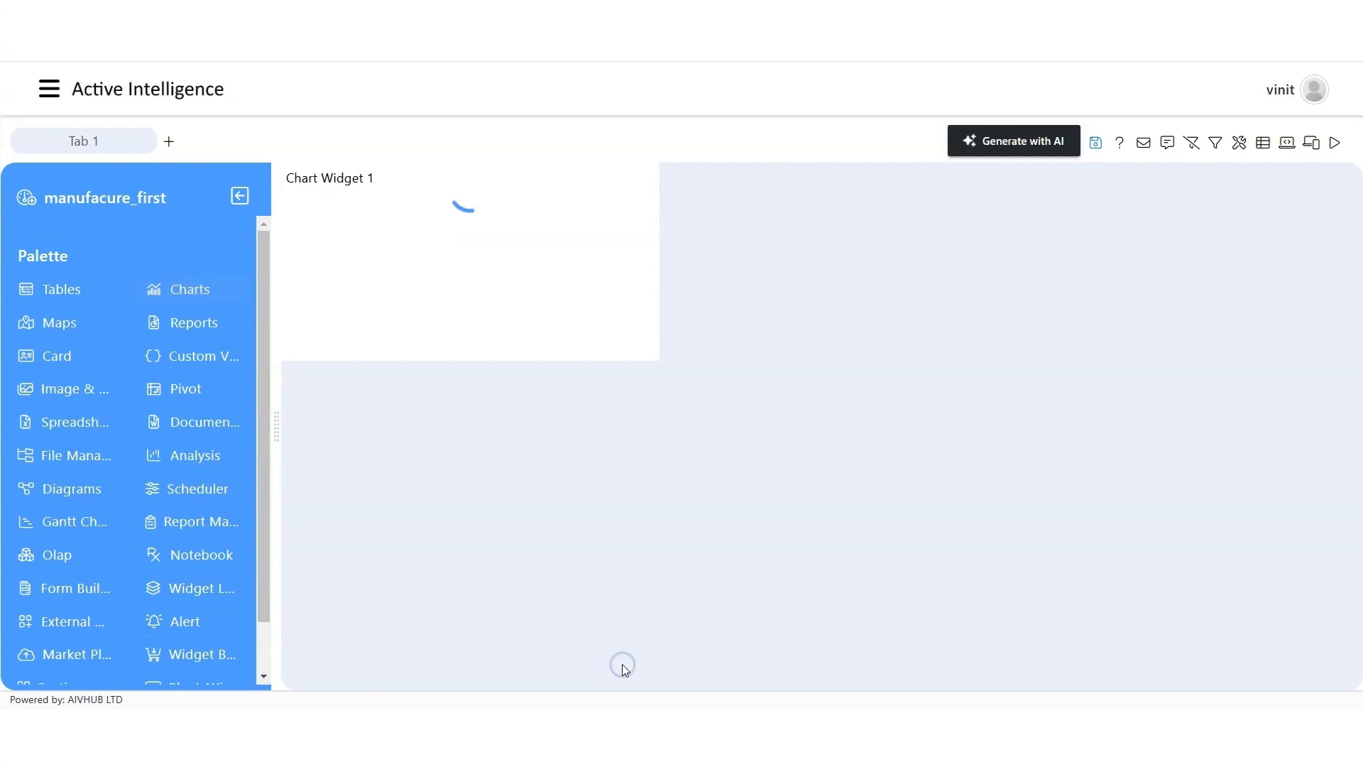
pyautogui.moveTo(655, 356)
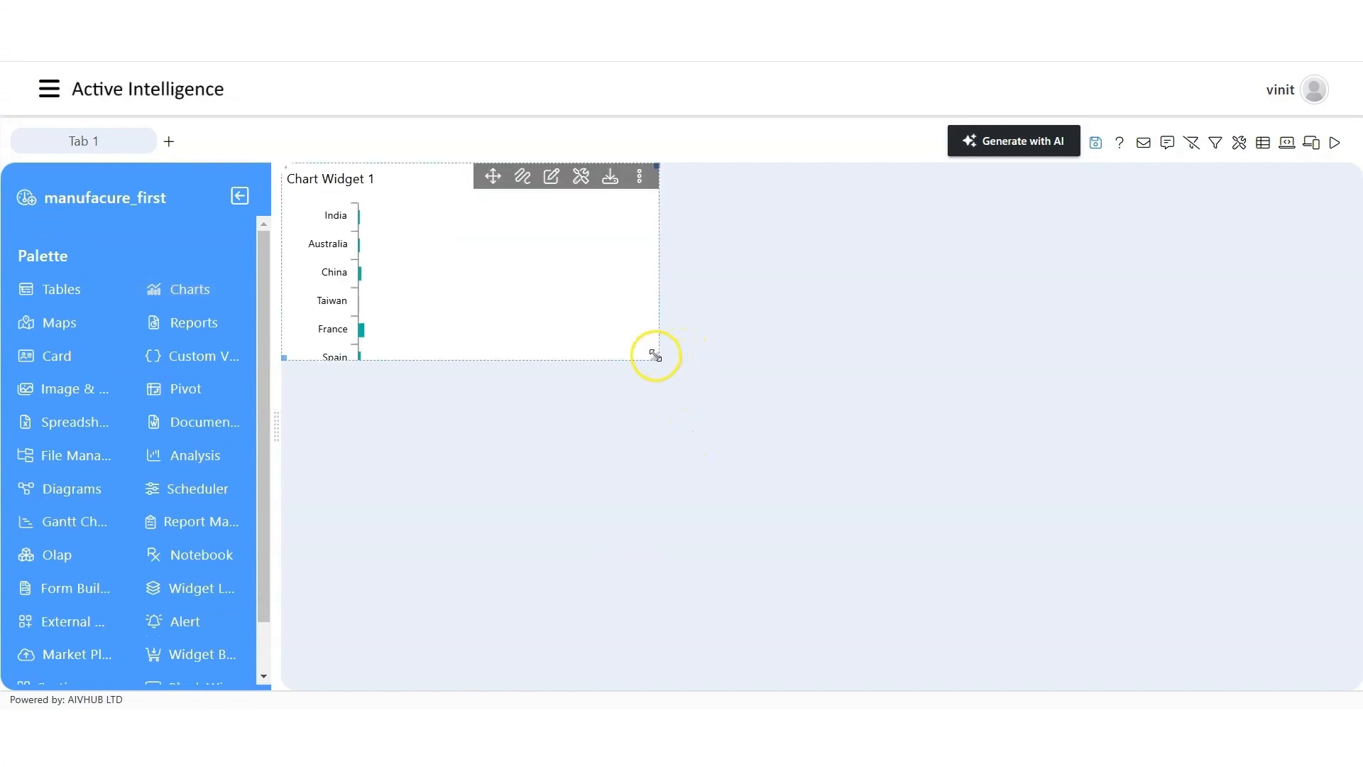
pyautogui.moveTo(655, 355); pyautogui.dragTo(868, 580)
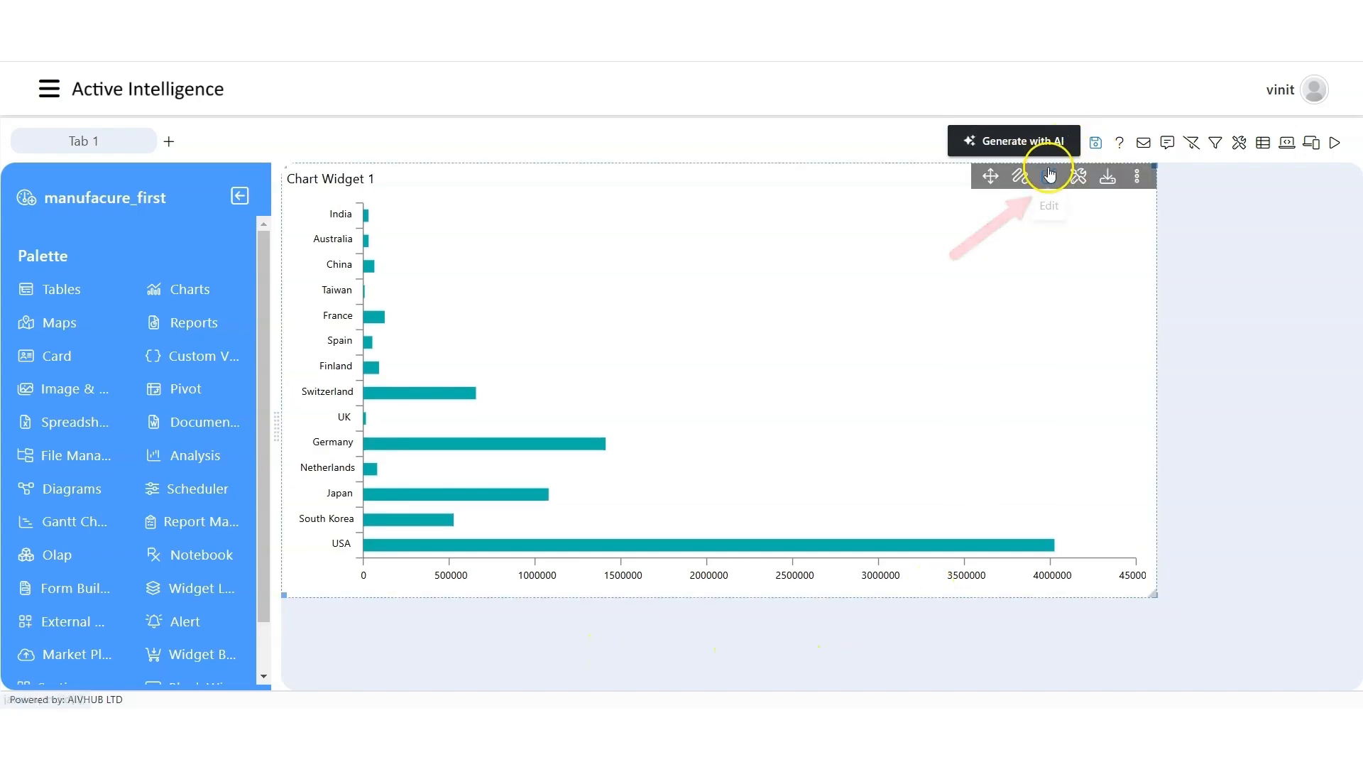
# Edit the bar chart's formatting to use the Material theme and turn on Color by category.
pyautogui.click(1051, 173)
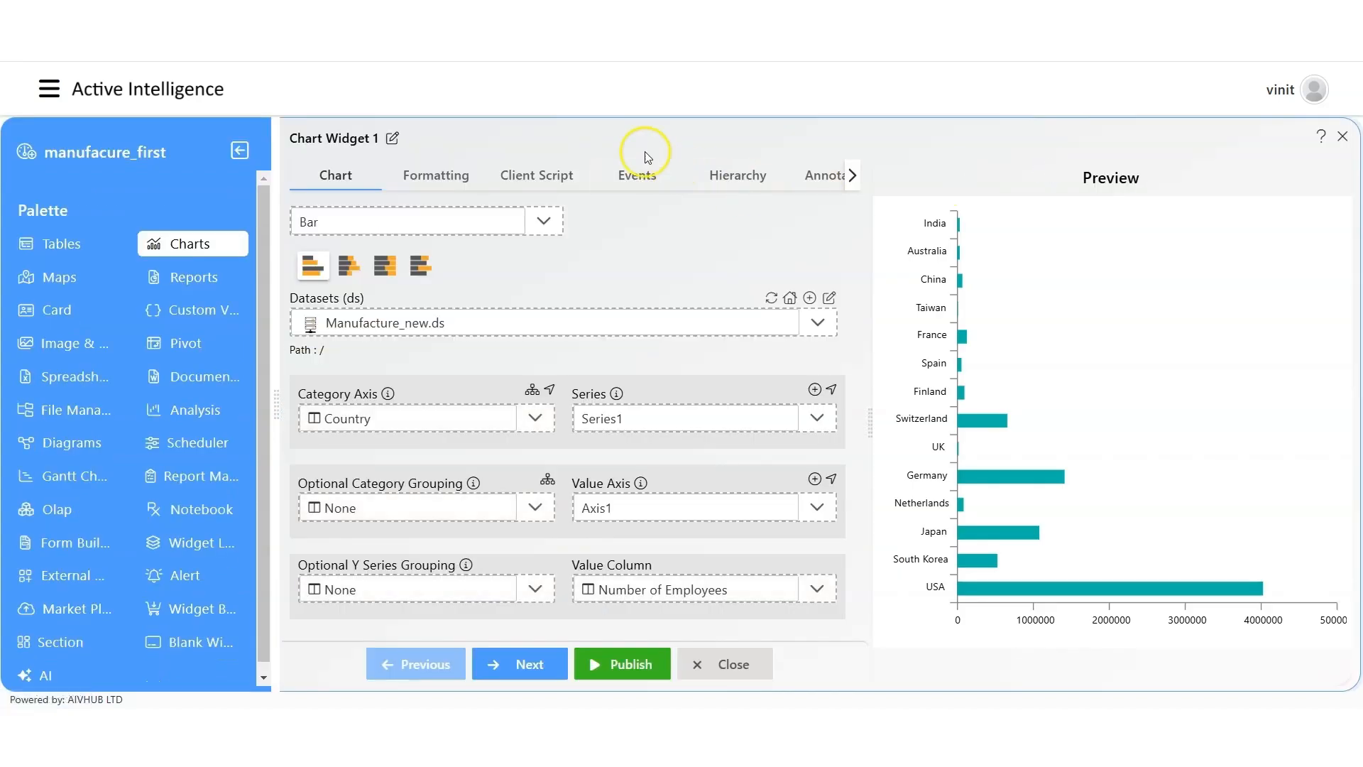
pyautogui.click(425, 178)
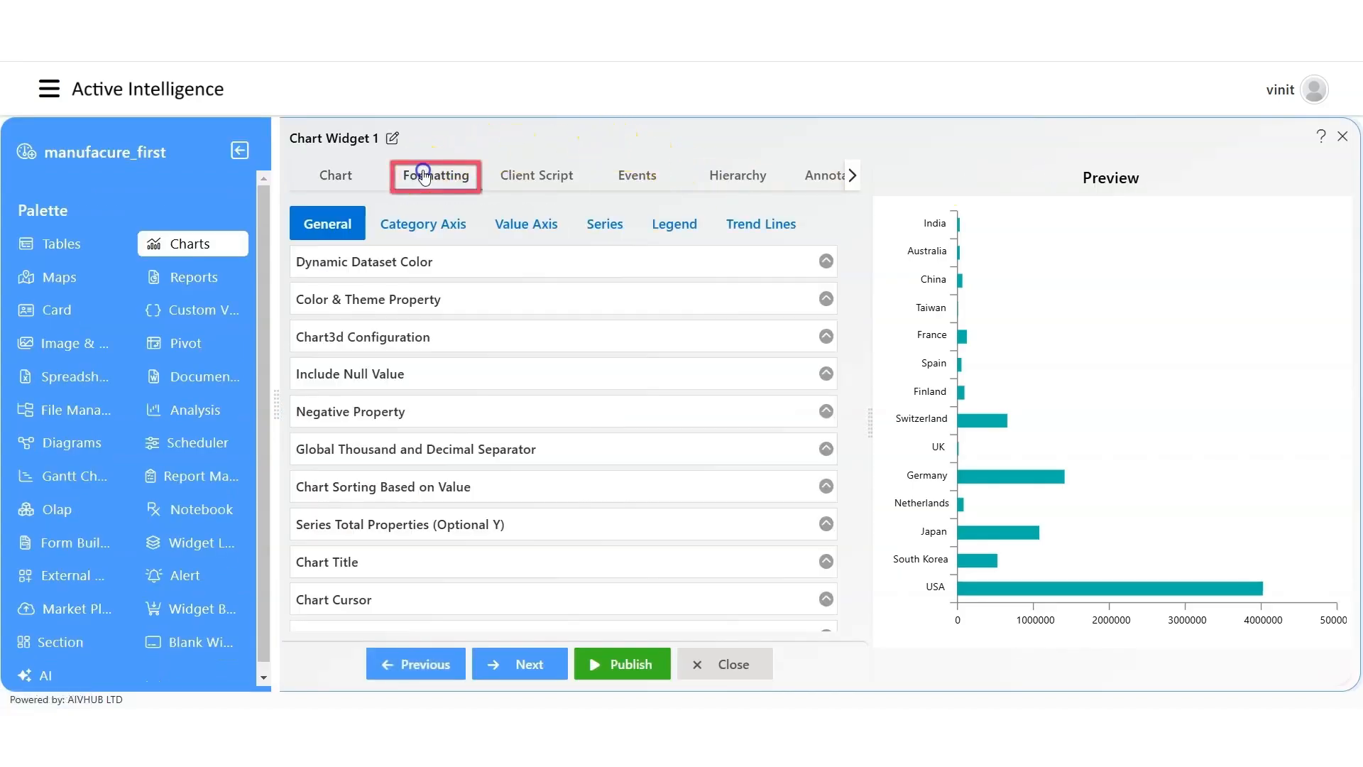
pyautogui.scroll(-3, 502, 315)
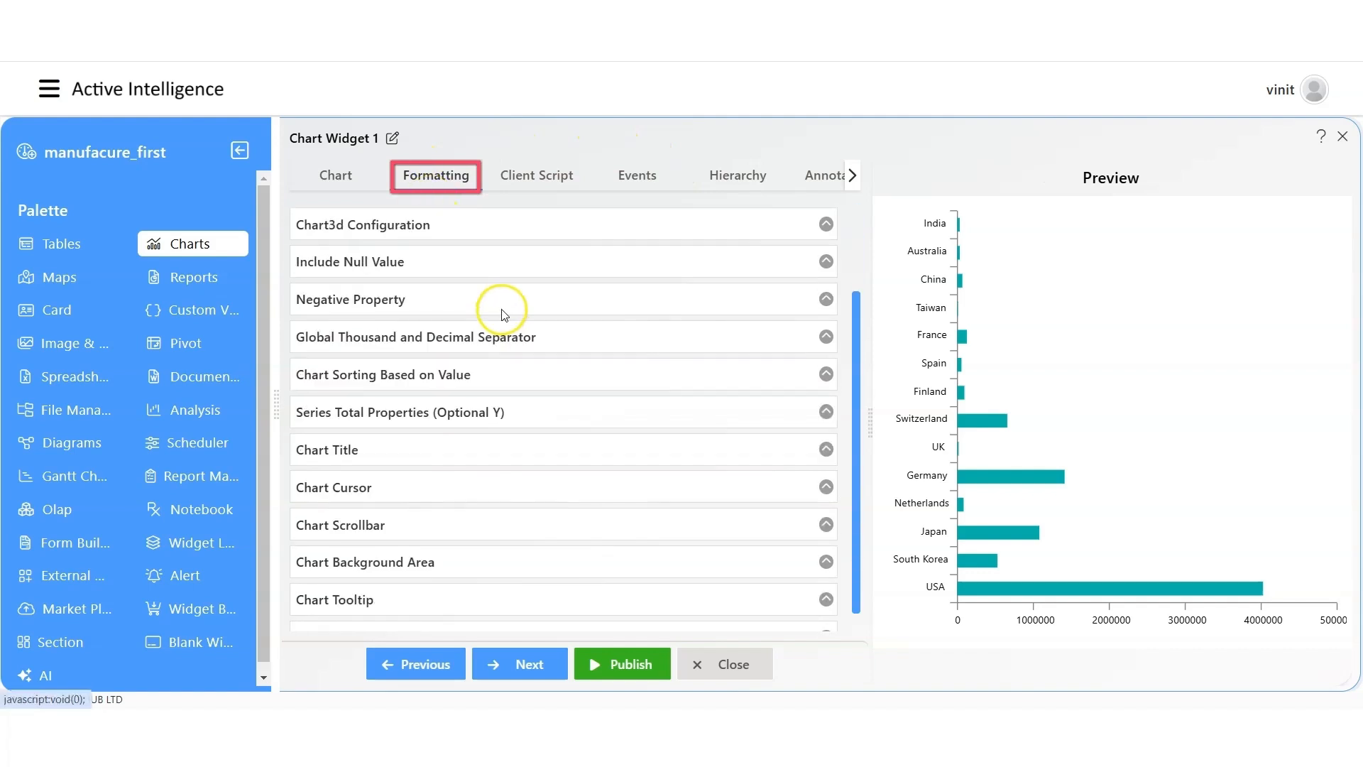
pyautogui.scroll(3, 502, 315)
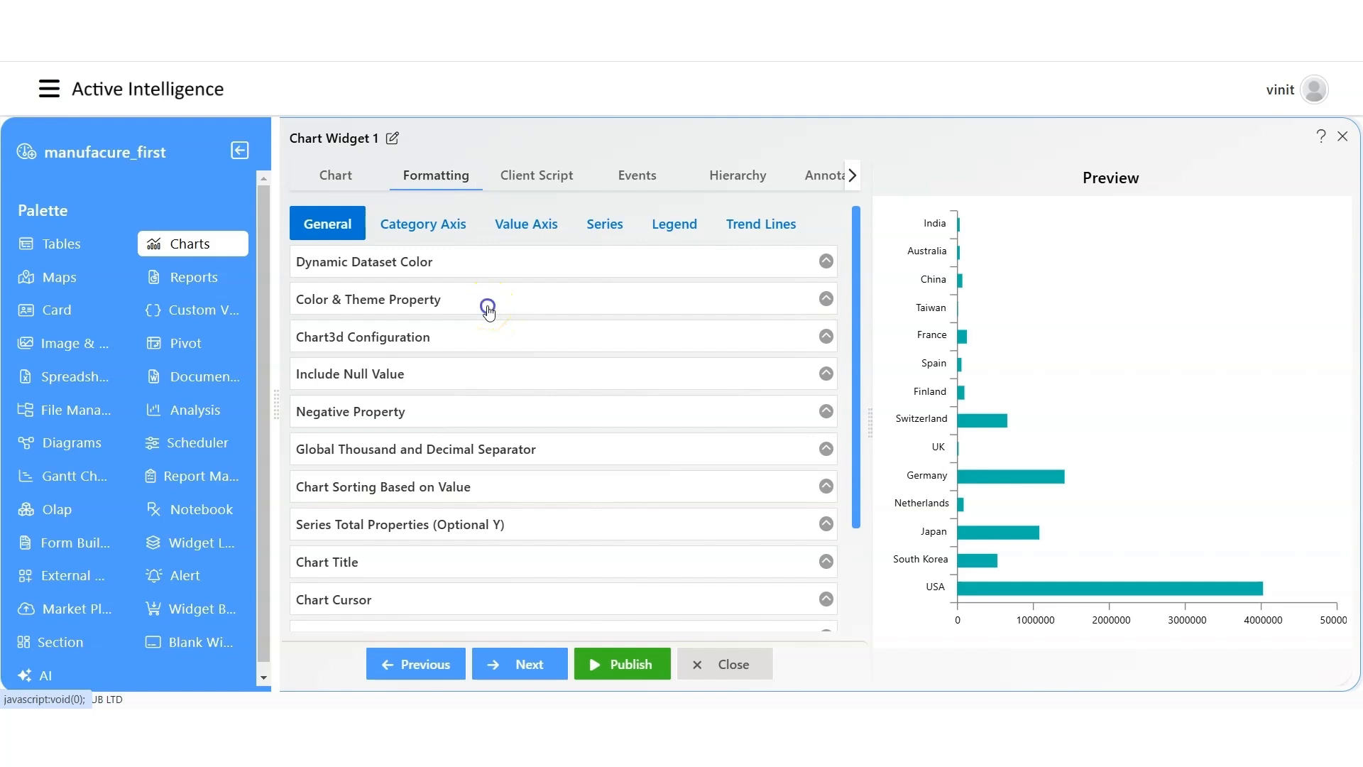
pyautogui.click(489, 312)
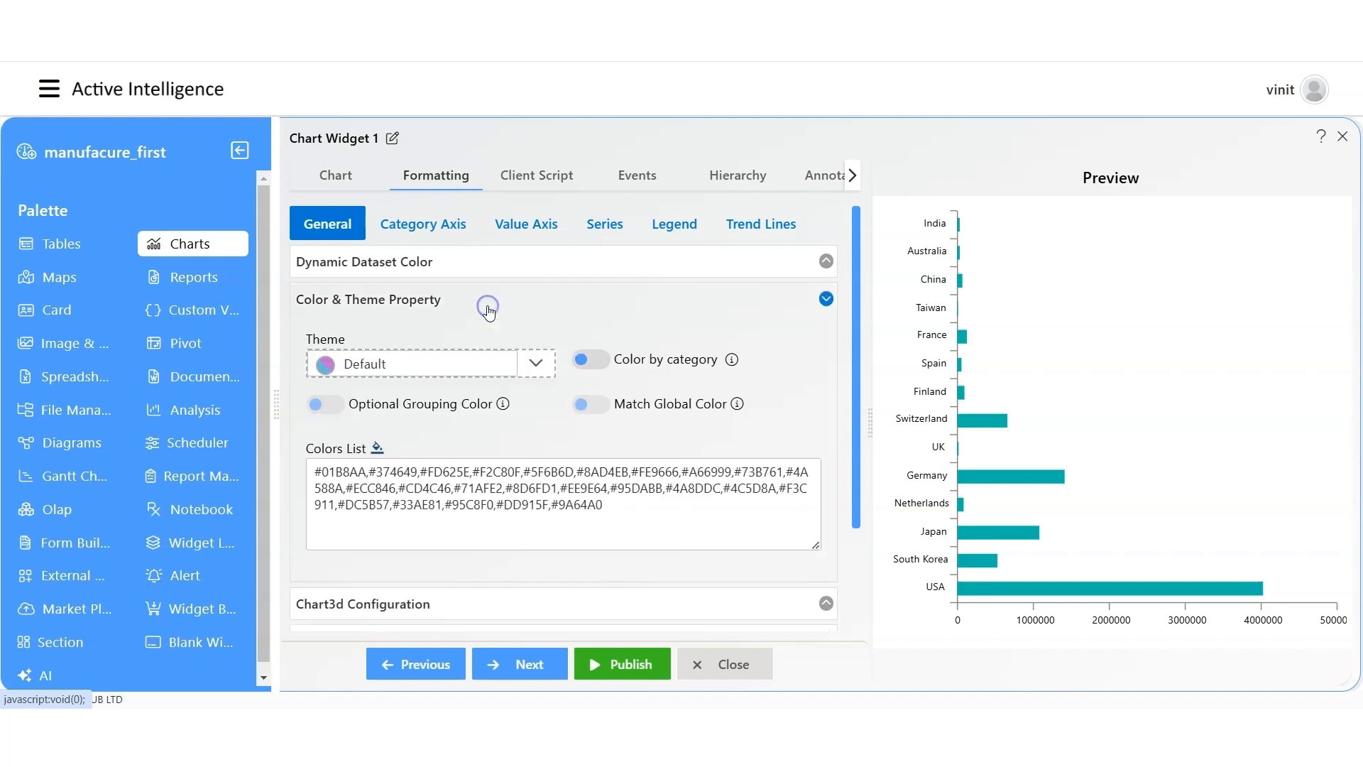
pyautogui.click(534, 367)
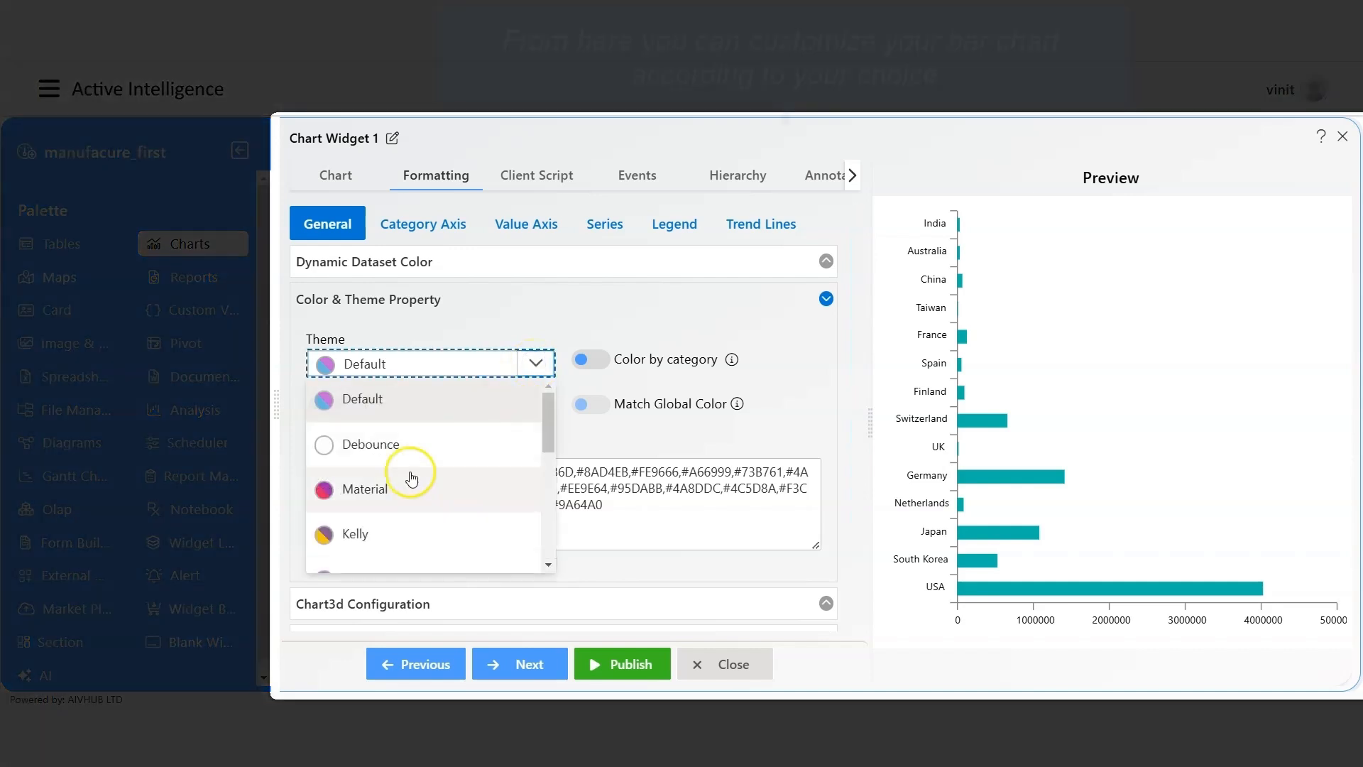
pyautogui.click(411, 474)
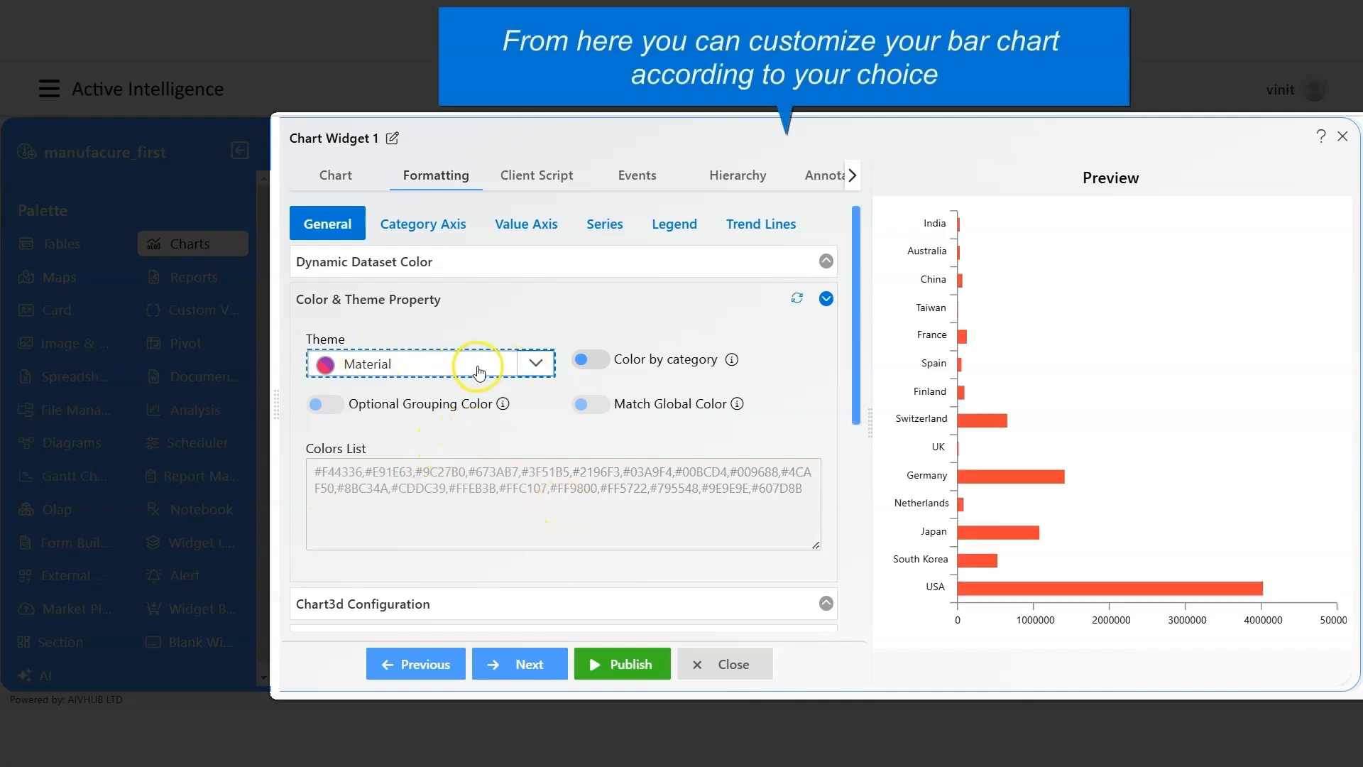
pyautogui.click(586, 362)
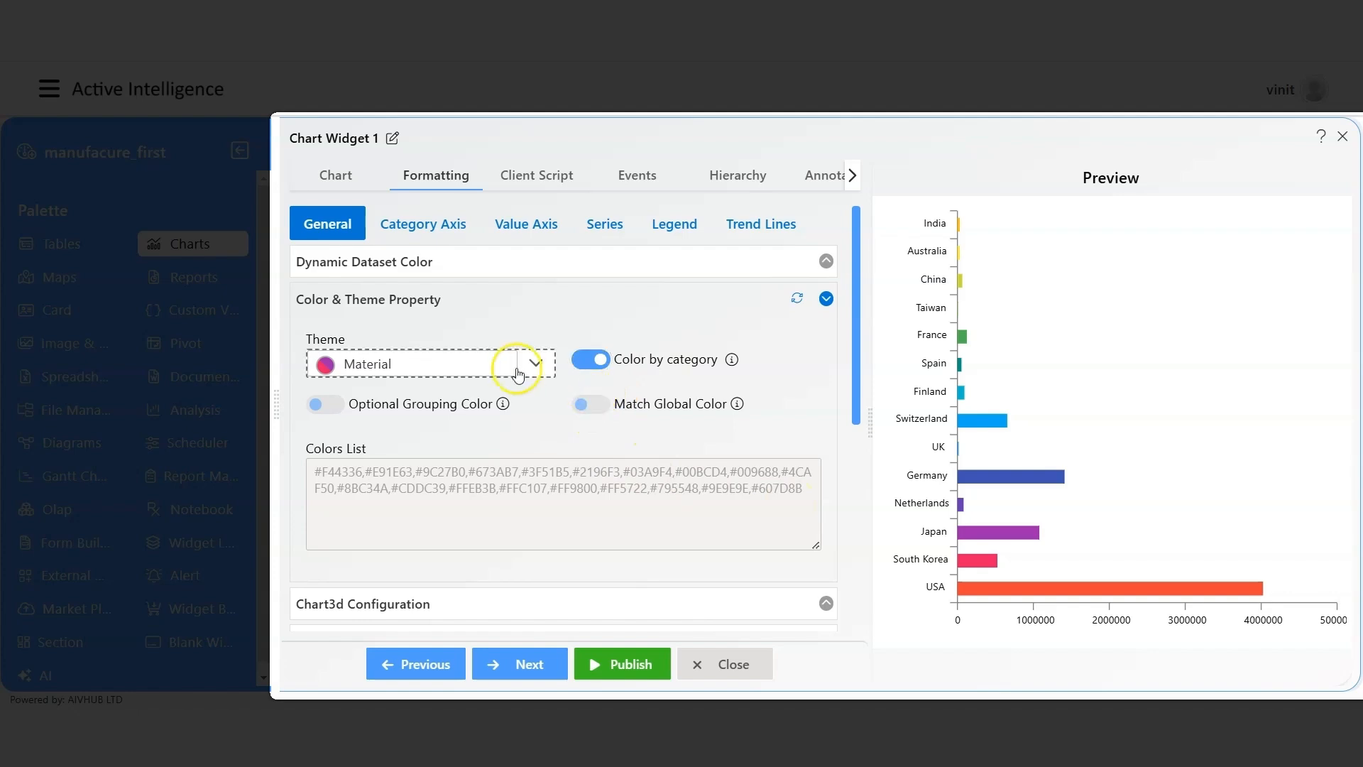
# Publish the recolored bar chart to the dashboard and save the dashboard.
pyautogui.scroll(-6, 511, 475)
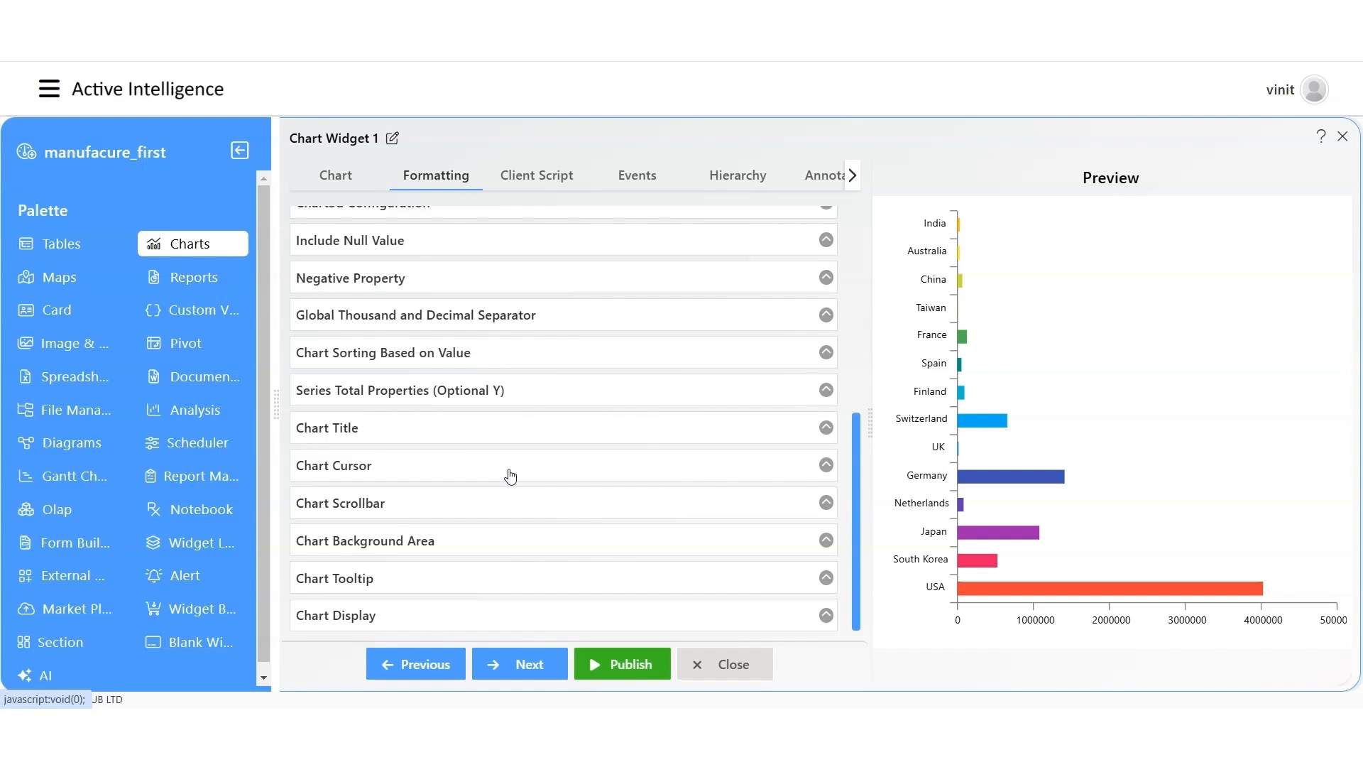
pyautogui.click(642, 666)
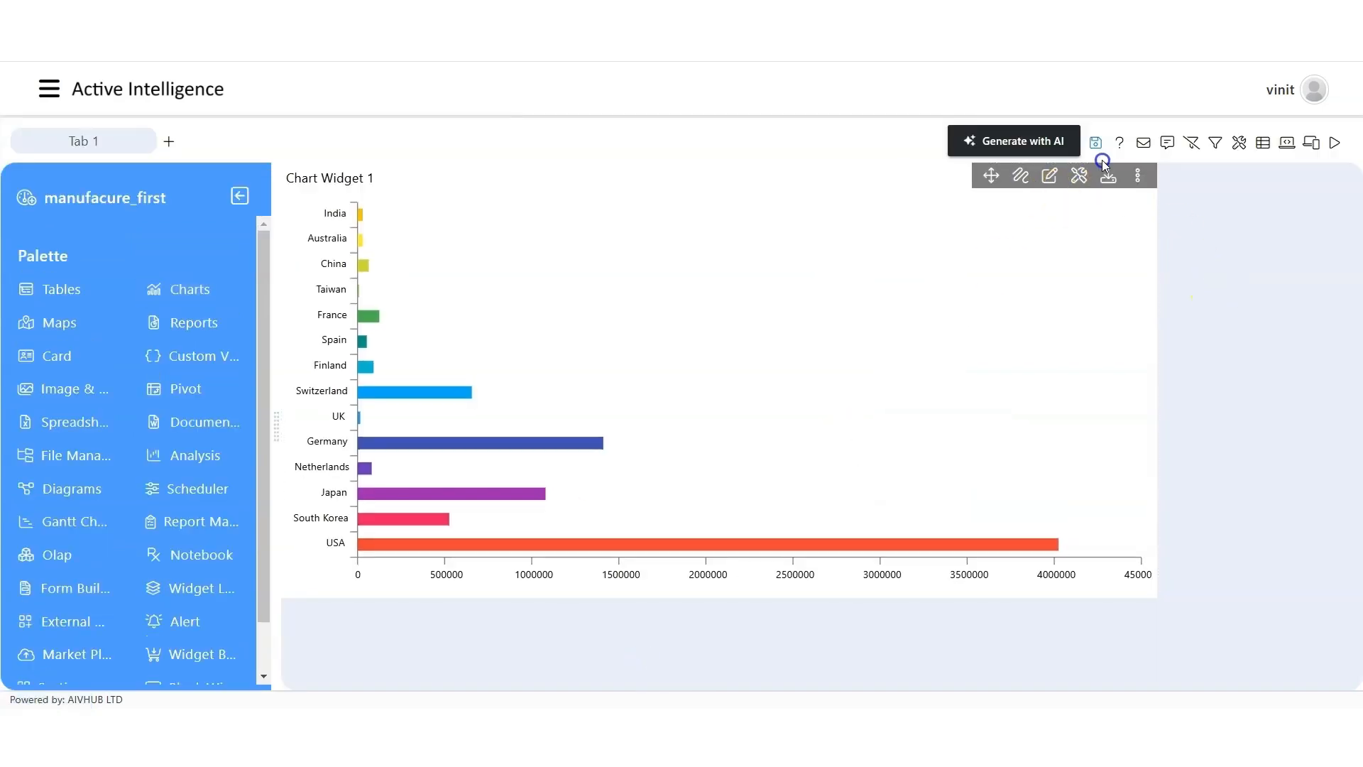
pyautogui.click(1096, 143)
# Inspect the bars in the published chart, including the employee total for the USA.
pyautogui.click(603, 418)
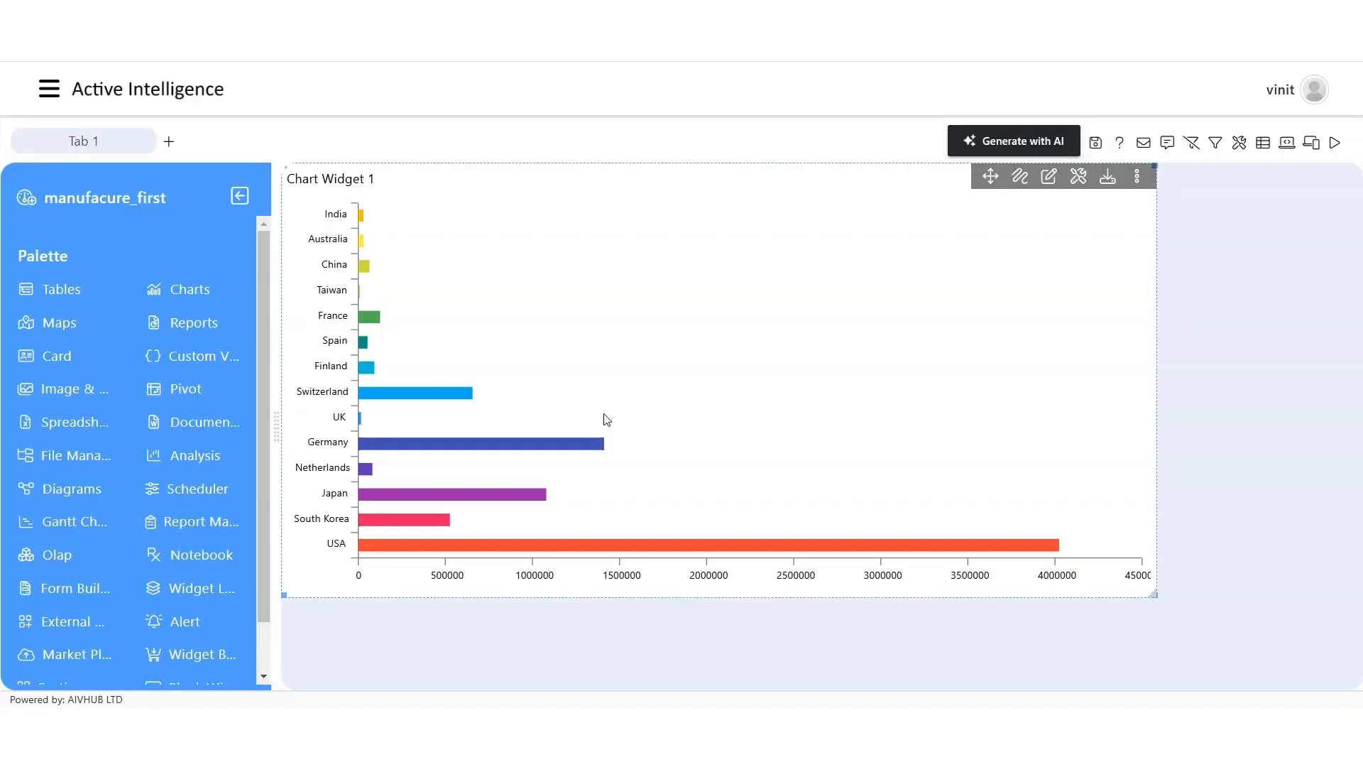
pyautogui.click(613, 430)
pyautogui.click(679, 536)
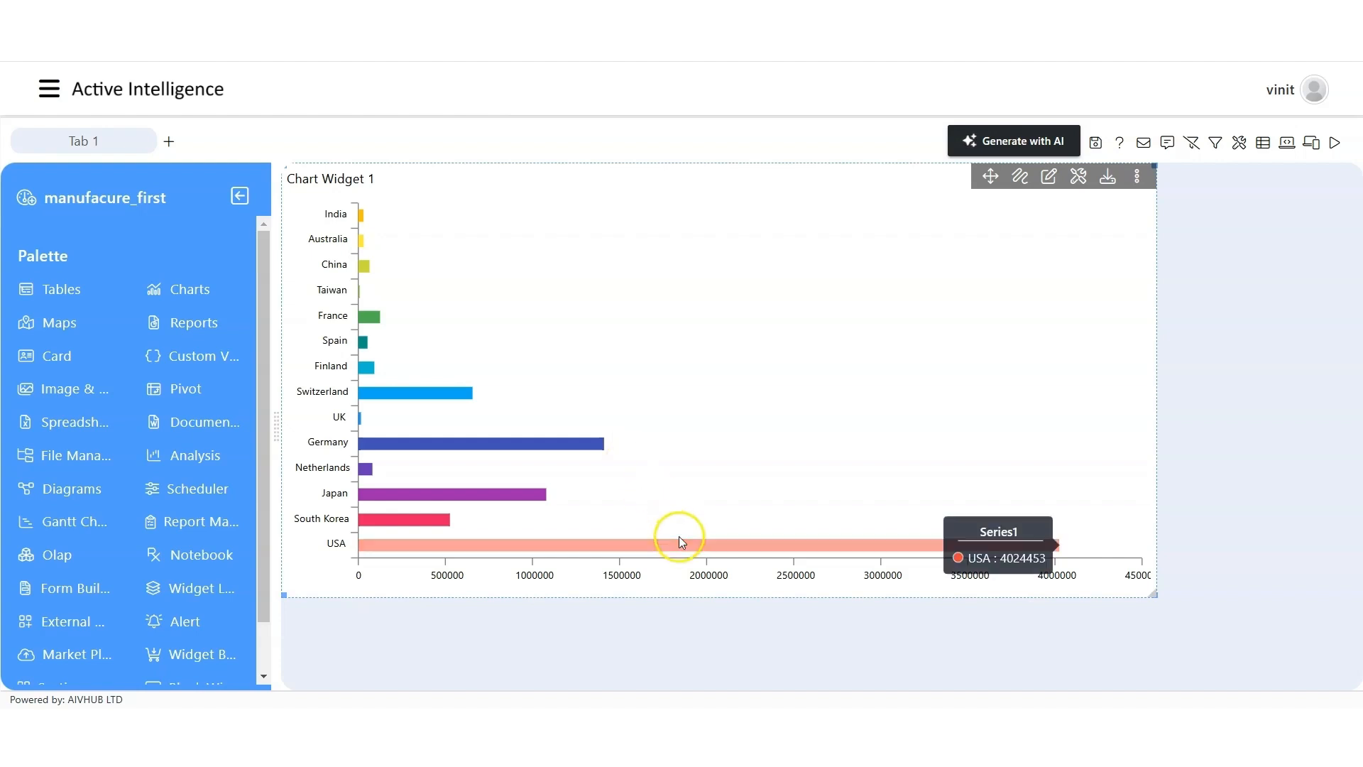